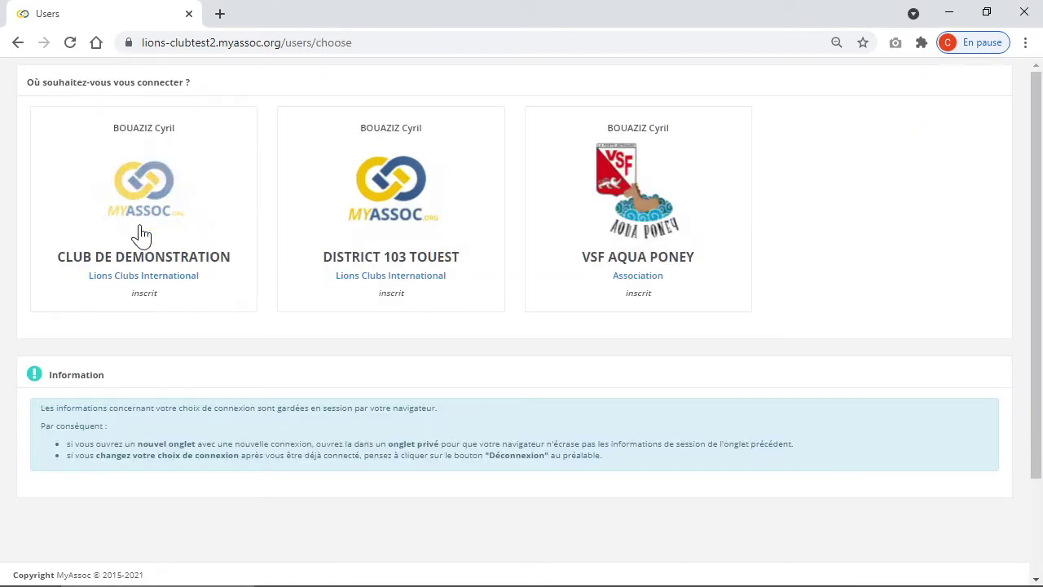
# Enter the CLUB DE DEMONSTRATION space with its side panel hidden and open the Gestion des droits page
pyautogui.click(149, 210)
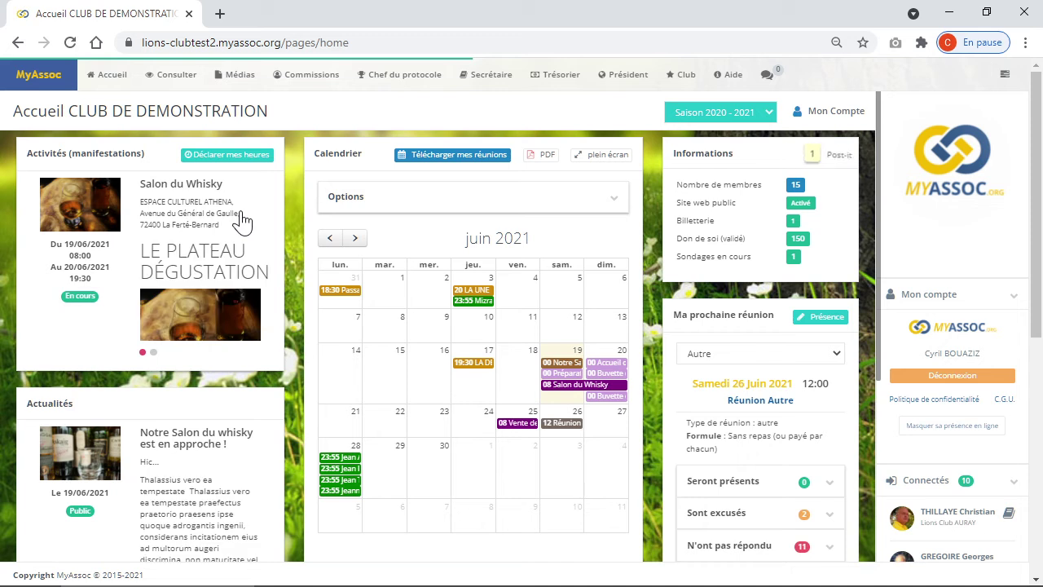
pyautogui.click(1004, 74)
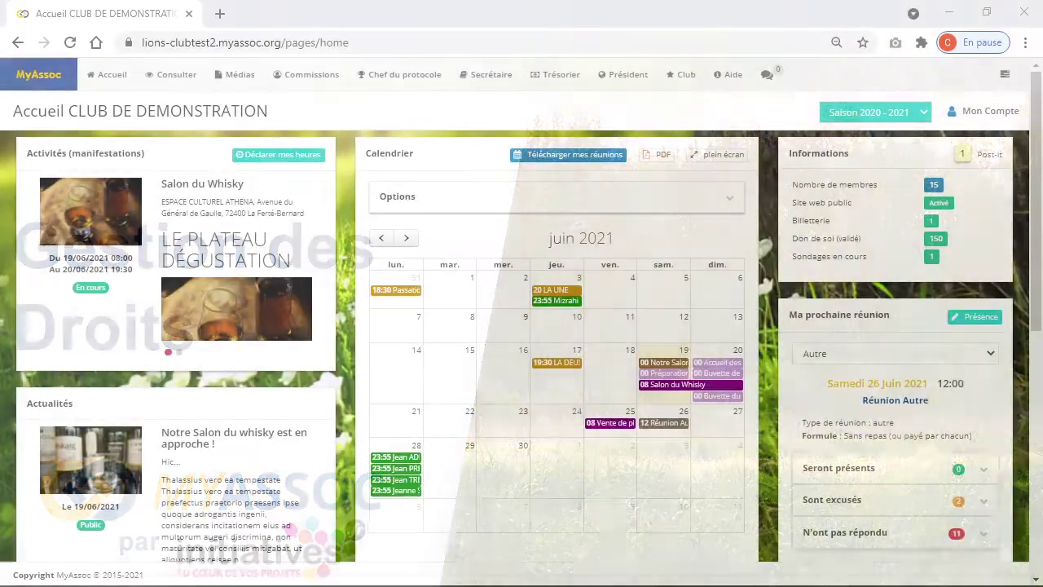
pyautogui.click(652, 79)
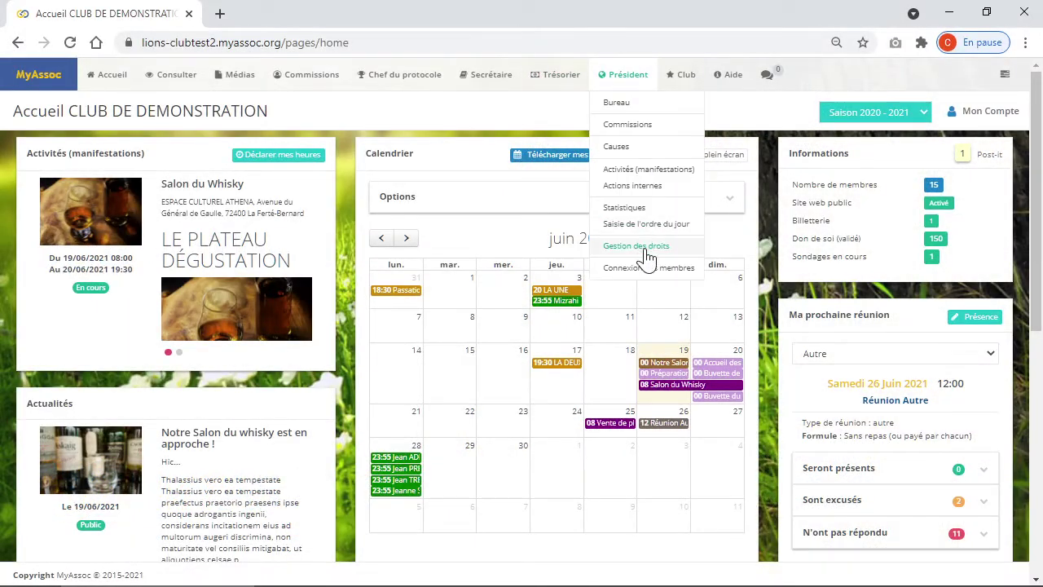
pyautogui.click(645, 253)
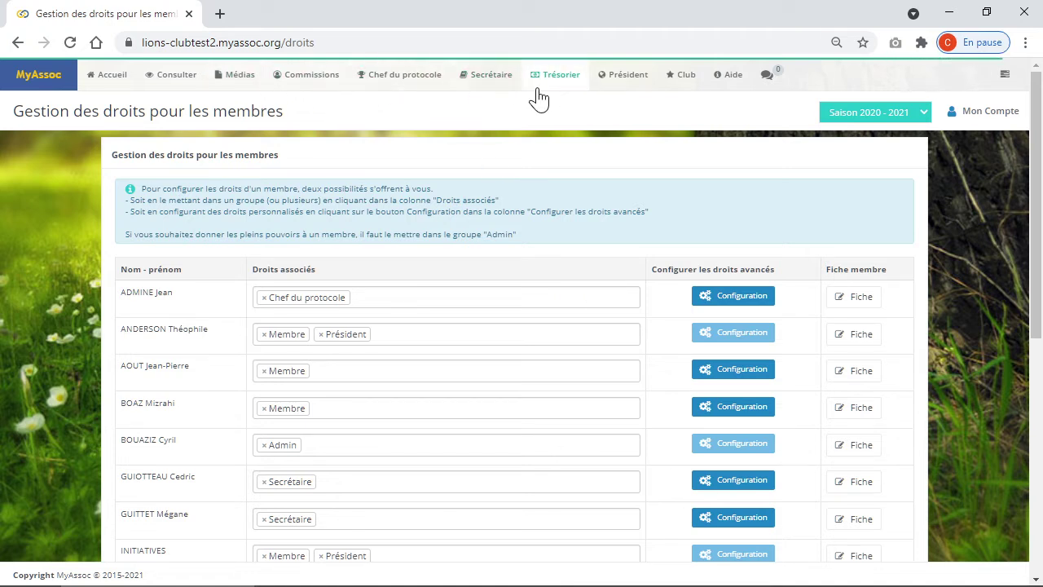
# Examine the functions offered under Secrétaire, Trésorier, Médias and Club, returning to the Gestion des droits page from the treasurer's dashboard
pyautogui.click(495, 78)
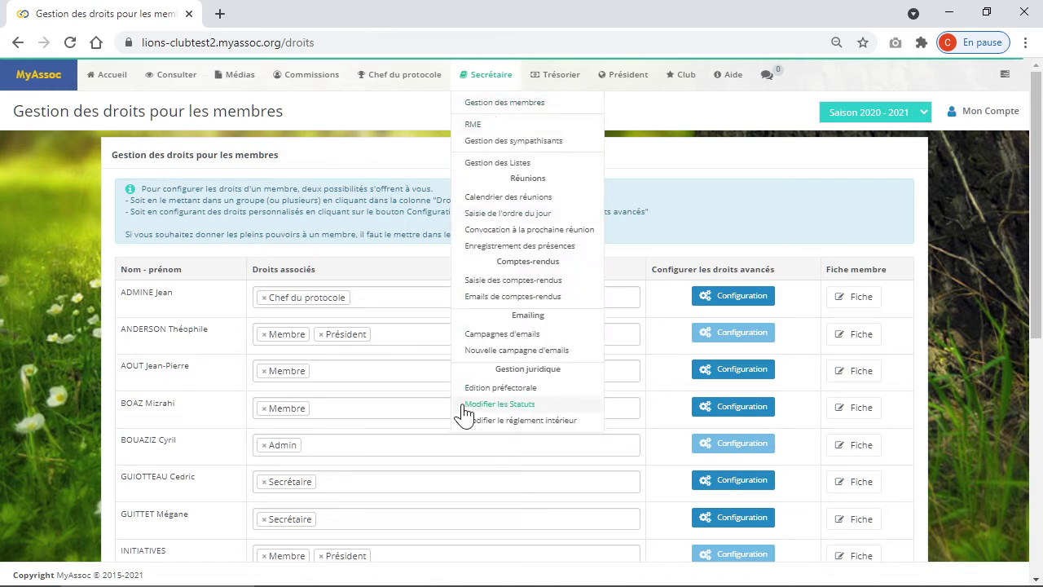
pyautogui.click(408, 166)
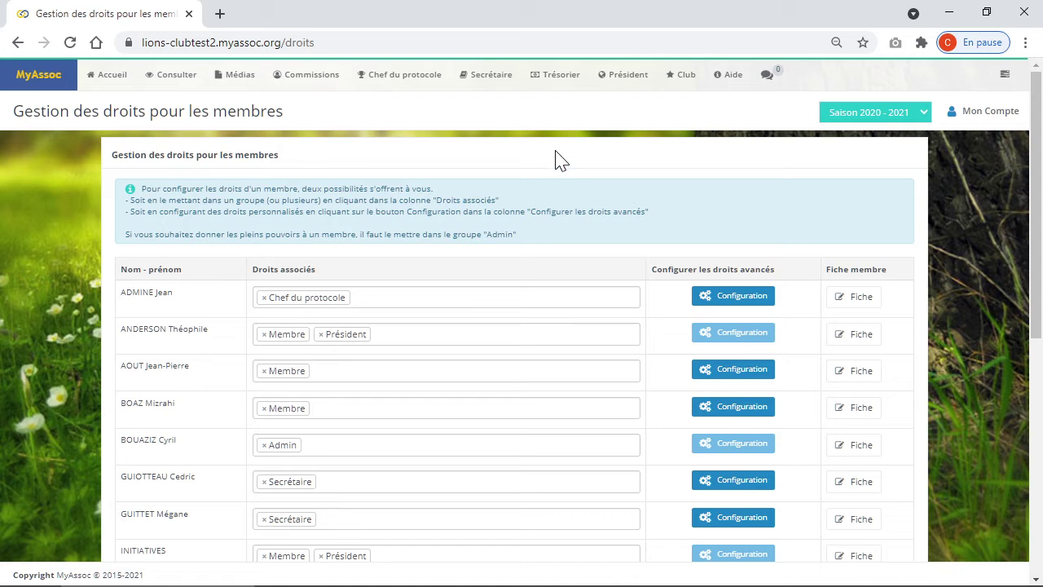
pyautogui.click(562, 82)
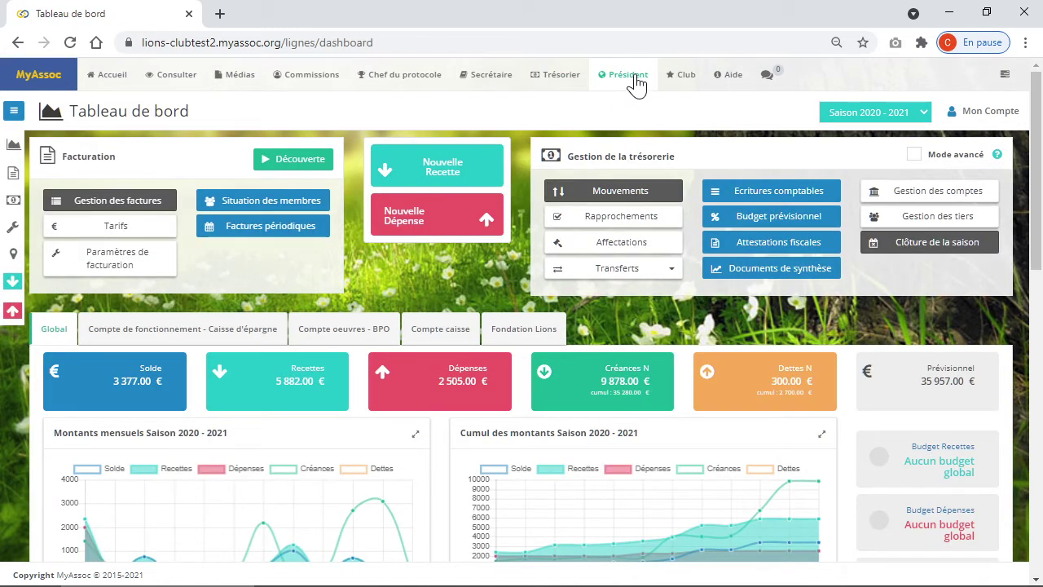
pyautogui.click(629, 78)
pyautogui.click(644, 245)
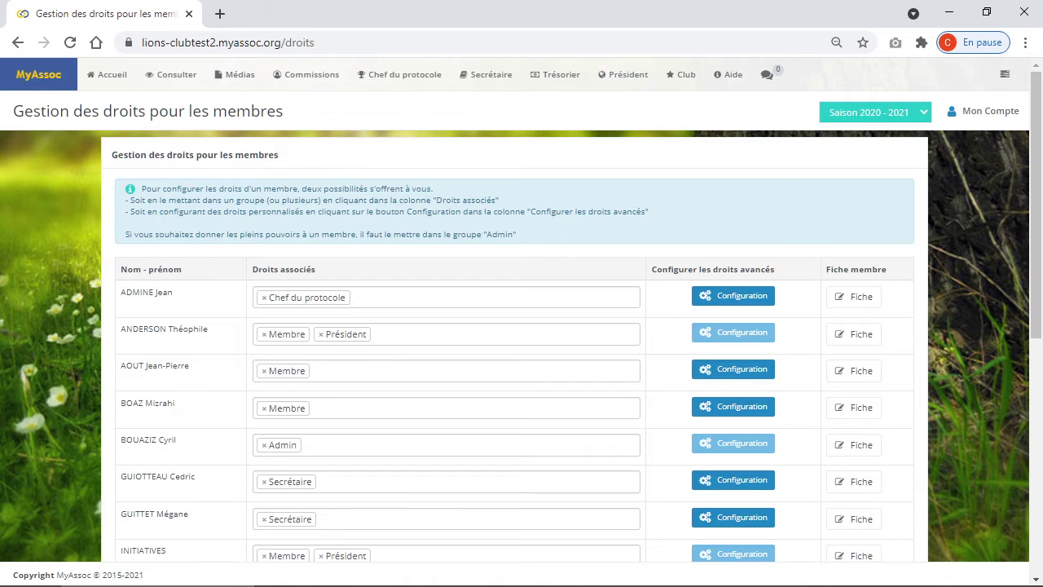
pyautogui.click(251, 90)
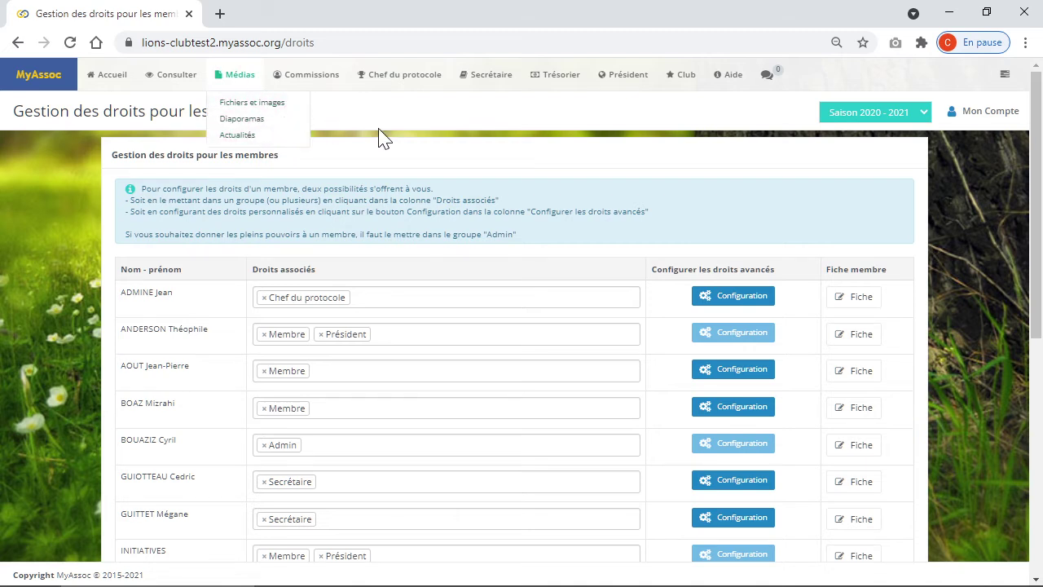
pyautogui.click(679, 78)
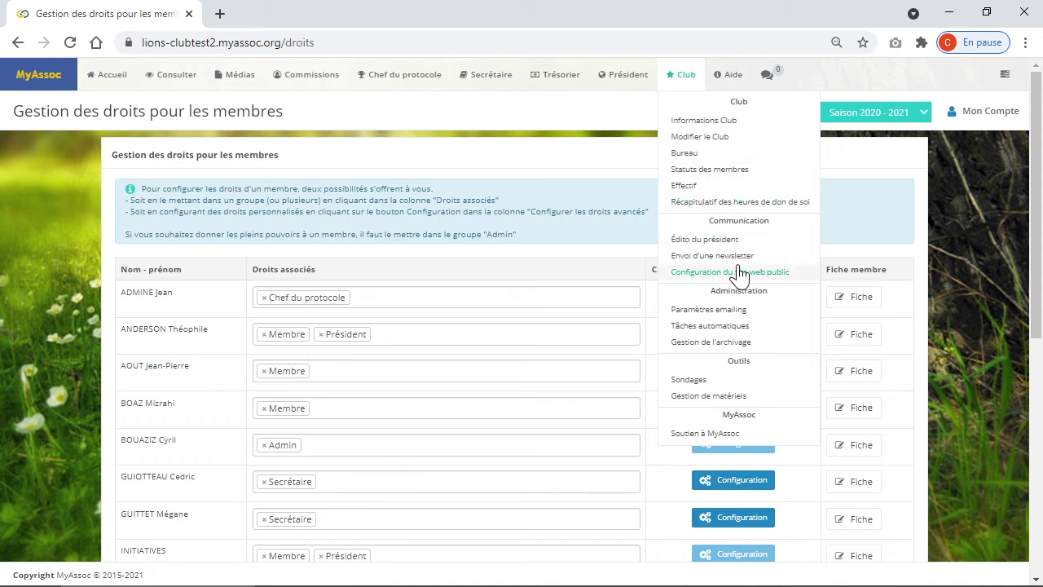
pyautogui.click(571, 243)
pyautogui.moveTo(1041, 193)
pyautogui.mouseDown()
pyautogui.moveTo(1040, 361)
pyautogui.moveTo(1041, 188)
pyautogui.mouseUp()
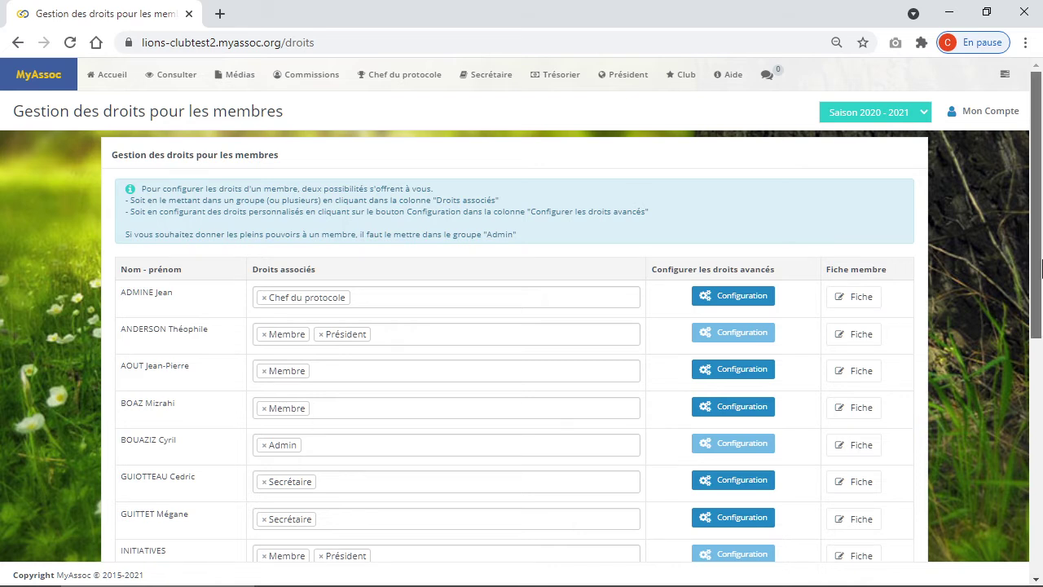
# Remove the Chef du protocole group from the member who also has Membre, and check the groups available for that member
pyautogui.moveTo(1033, 291); pyautogui.dragTo(1042, 408)
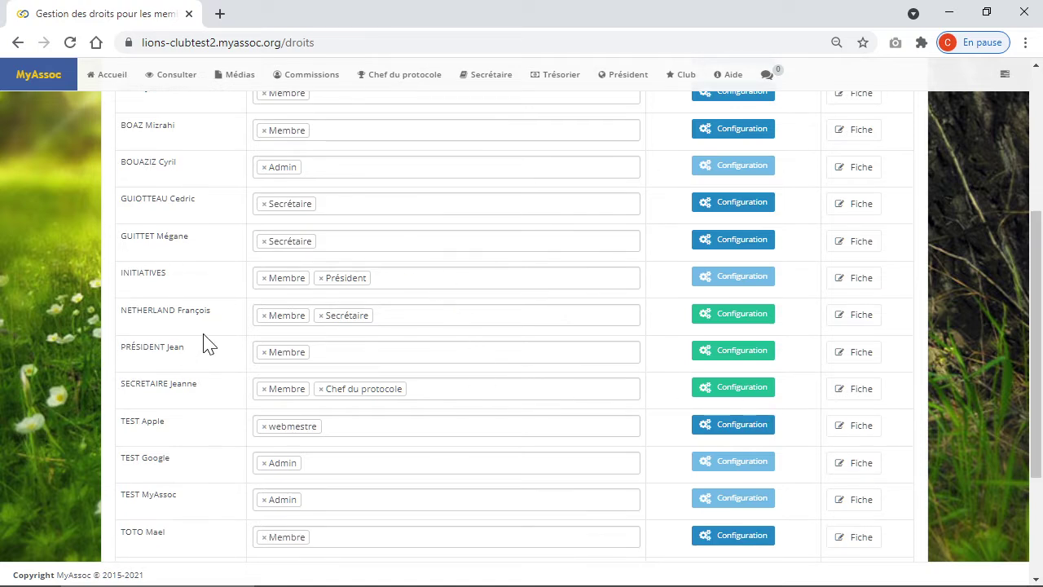
pyautogui.moveTo(1042, 318); pyautogui.dragTo(1041, 356)
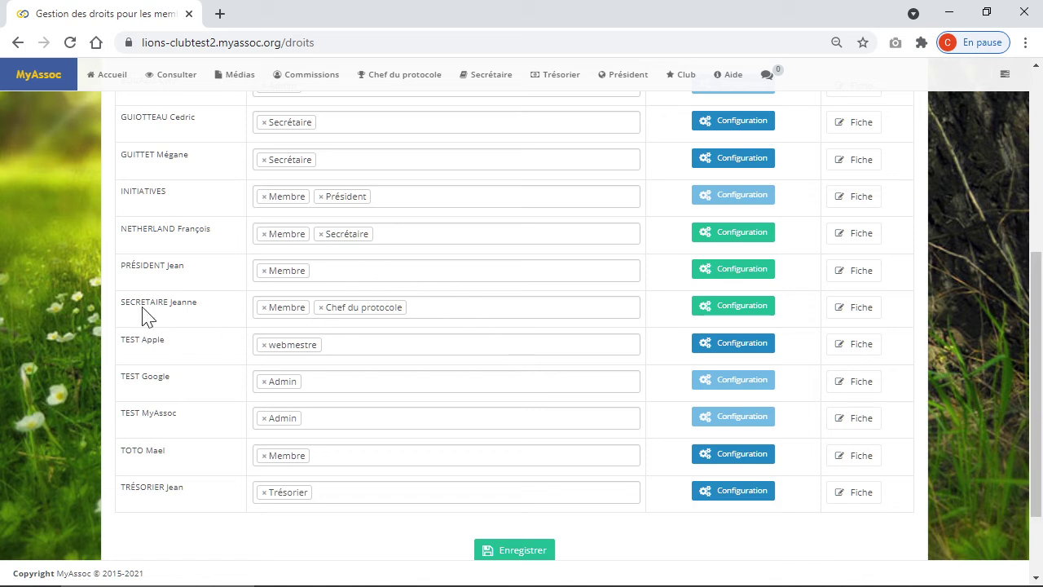
pyautogui.click(321, 310)
pyautogui.click(201, 310)
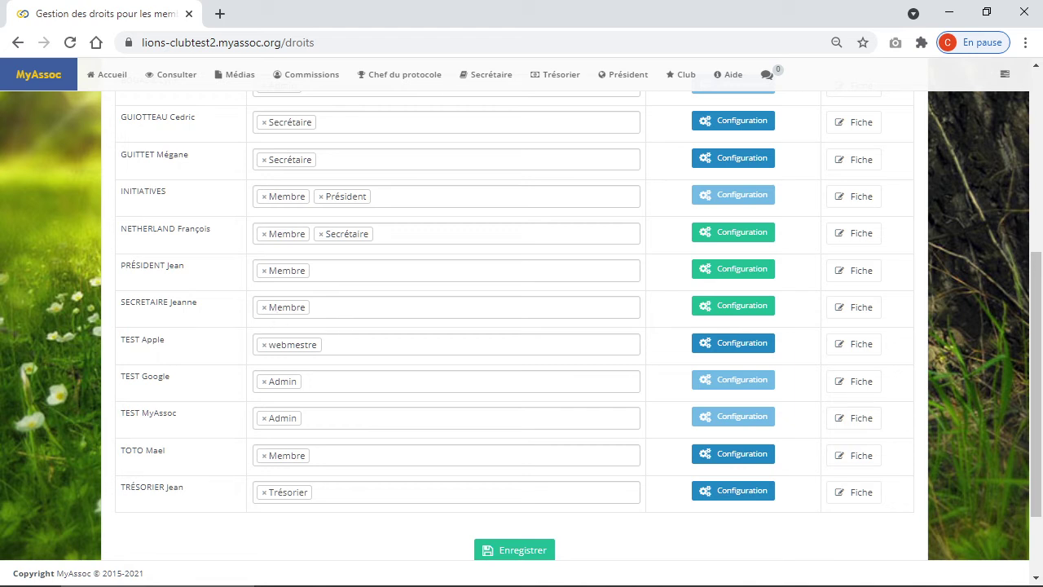
pyautogui.click(342, 307)
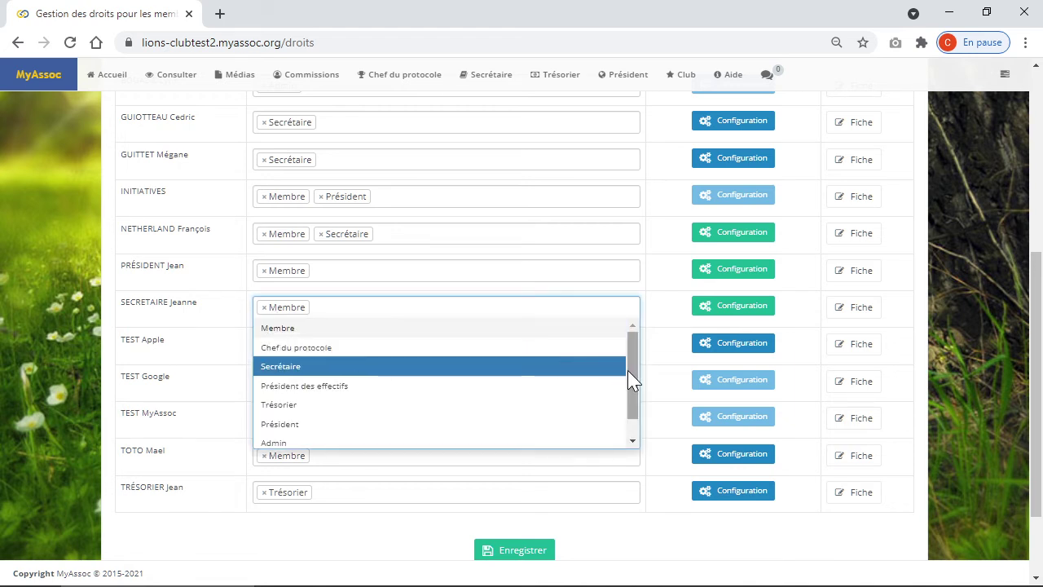
pyautogui.moveTo(628, 371)
pyautogui.mouseDown()
pyautogui.moveTo(633, 404)
pyautogui.moveTo(628, 363)
pyautogui.mouseUp()
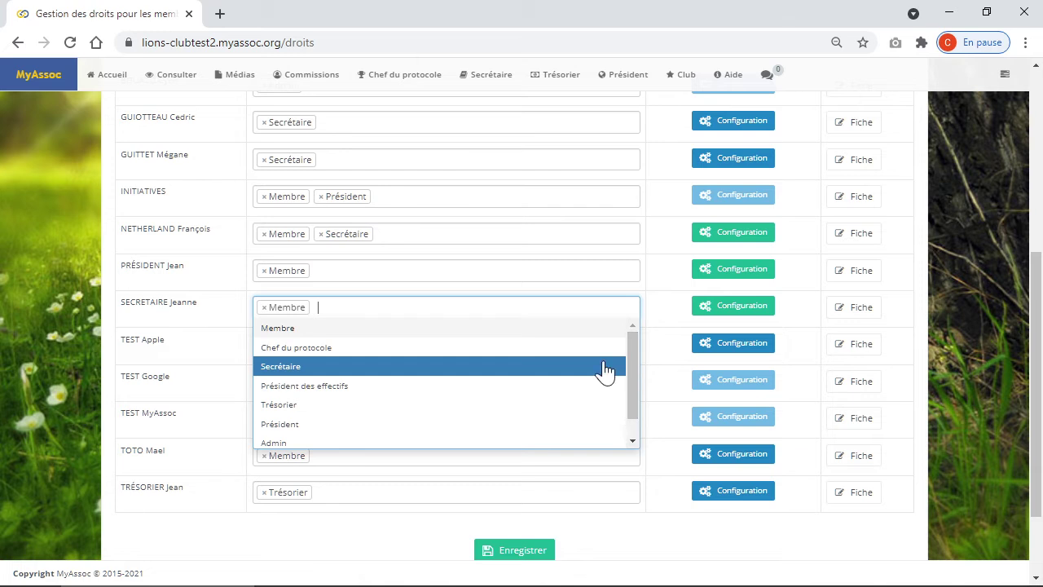
pyautogui.click(232, 312)
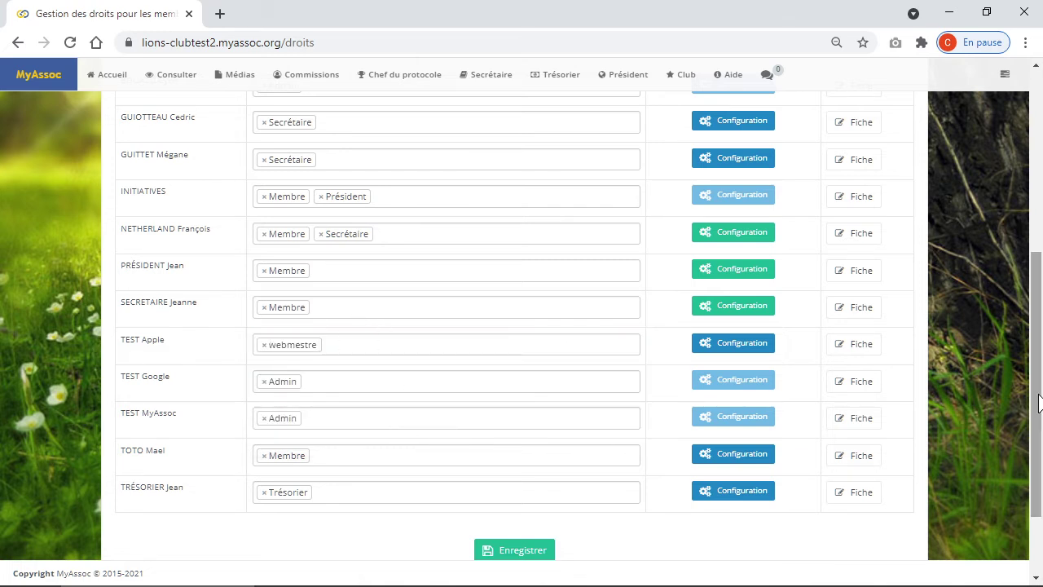
# Remove the Président group from INITIATIVES and save the member rights
pyautogui.scroll(4, 1040, 401)
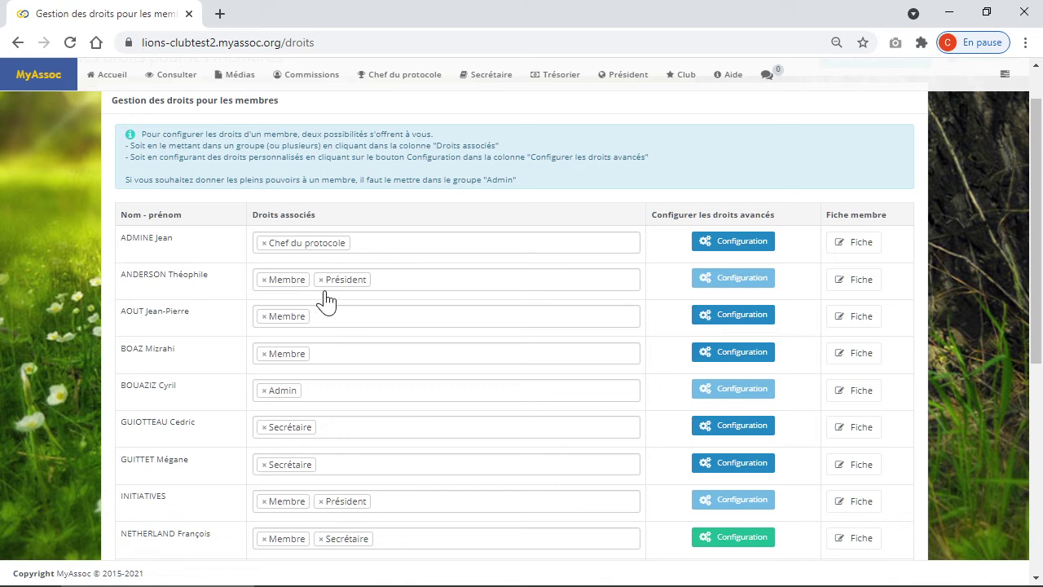
pyautogui.click(321, 507)
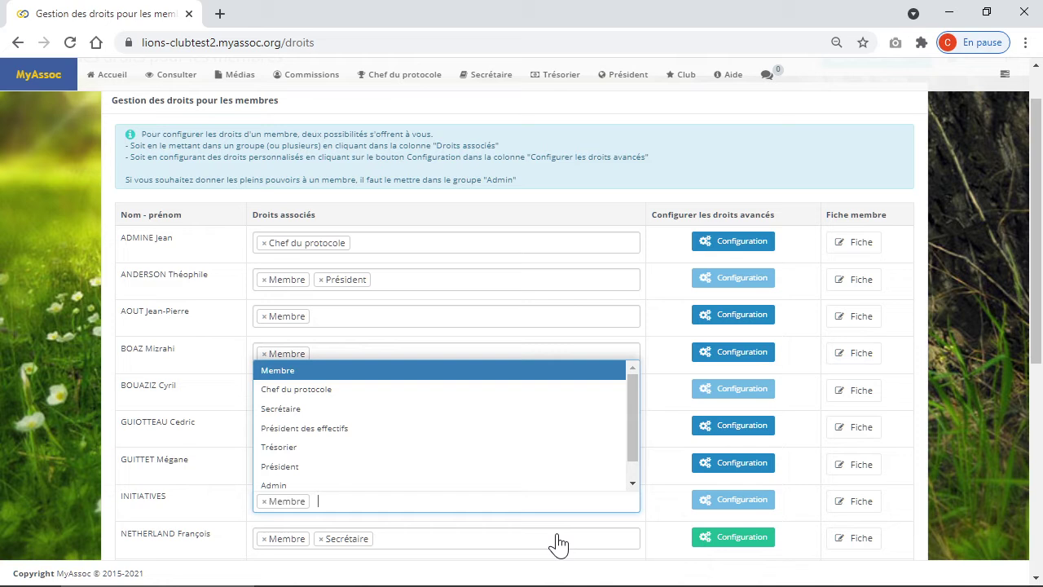
pyautogui.click(209, 500)
pyautogui.moveTo(1037, 285); pyautogui.dragTo(1041, 434)
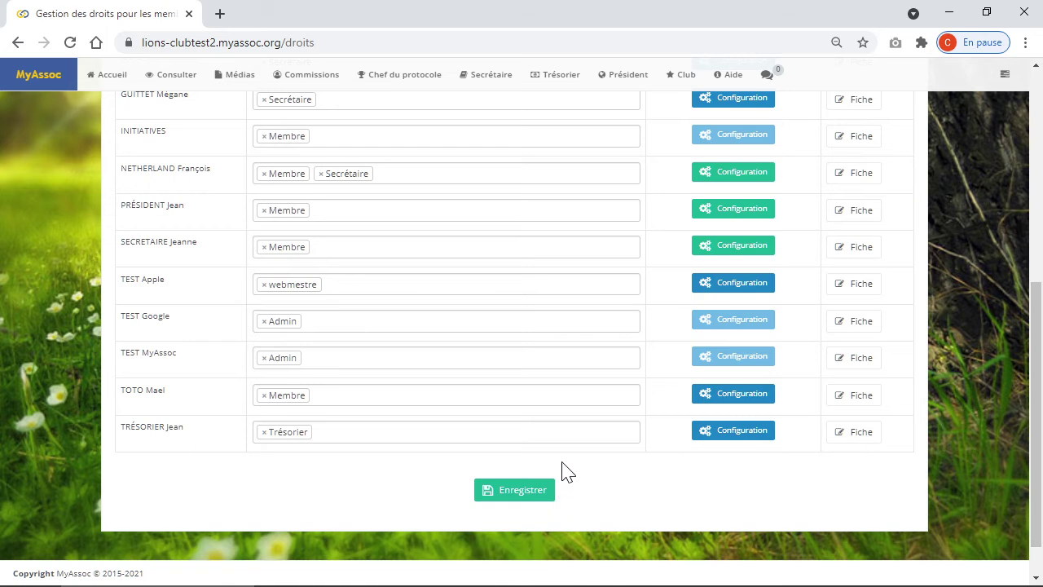
pyautogui.click(514, 491)
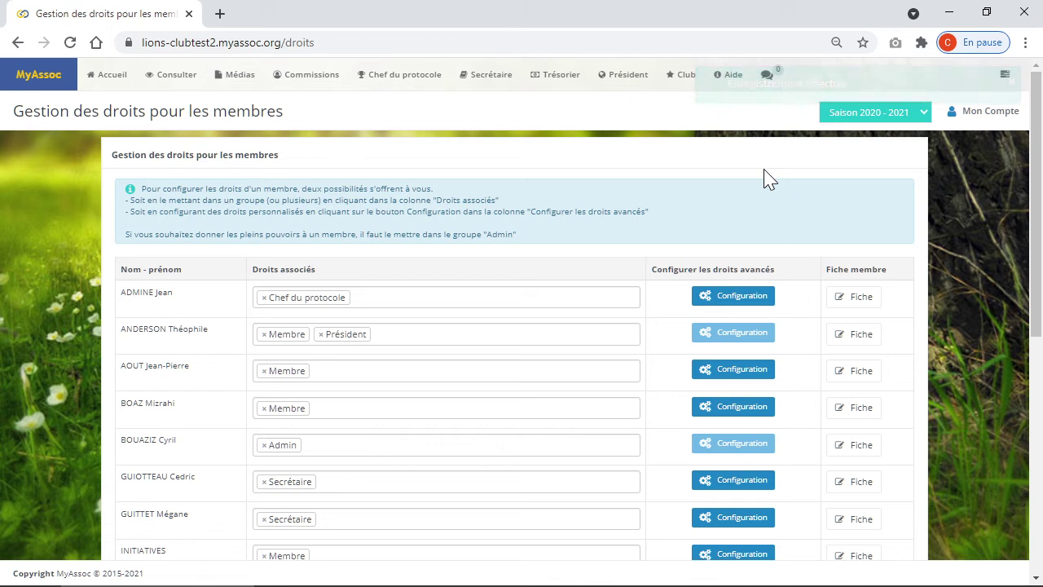
pyautogui.scroll(-6, 677, 236)
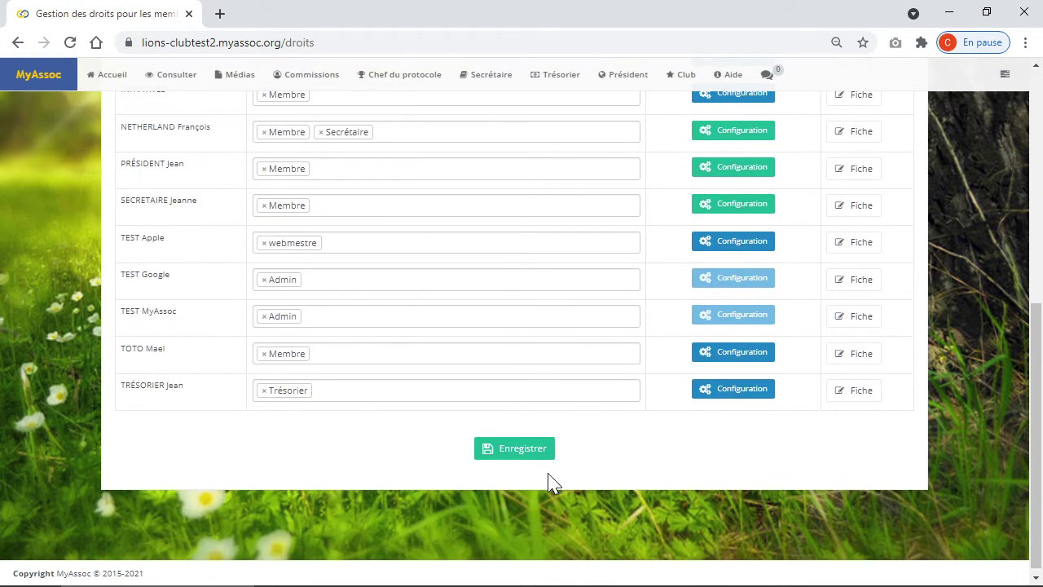
pyautogui.click(524, 449)
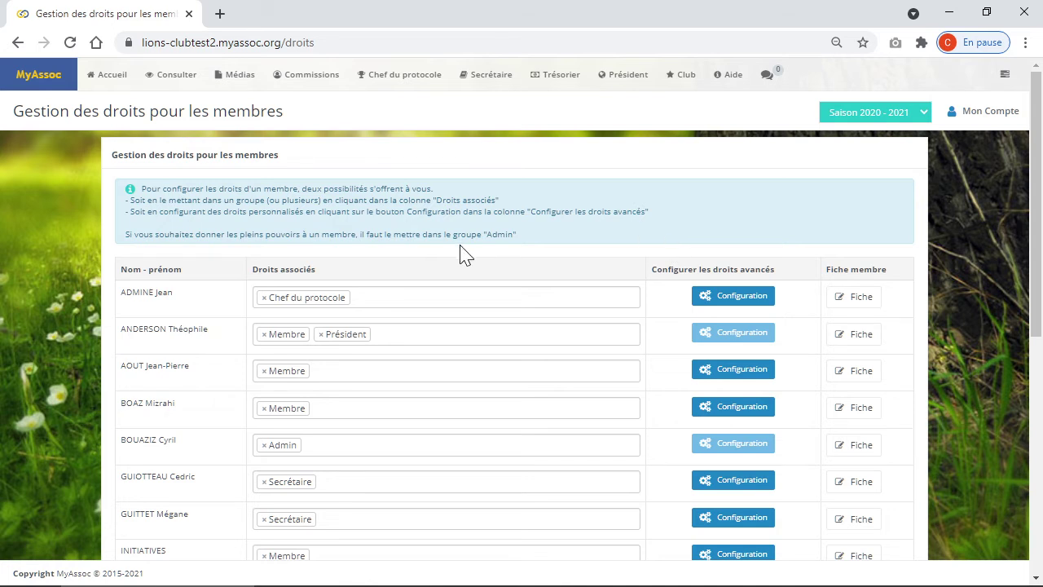
pyautogui.click(495, 75)
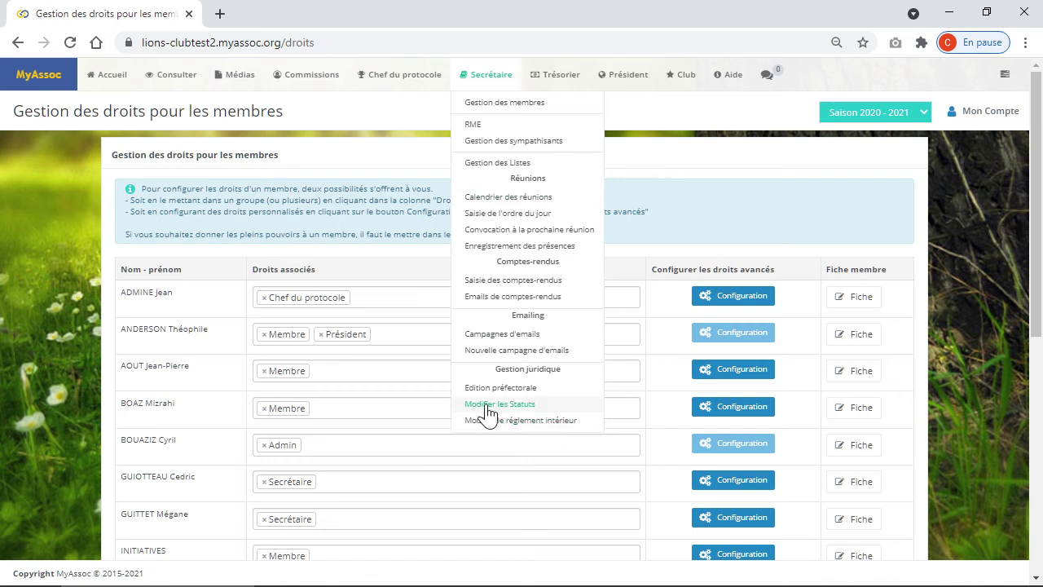
pyautogui.click(651, 240)
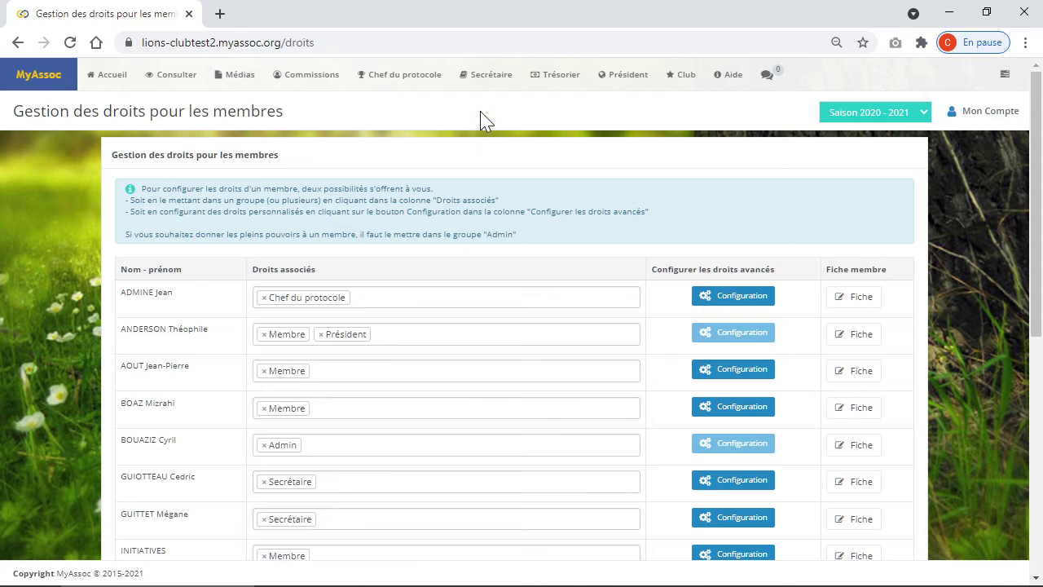
pyautogui.click(487, 74)
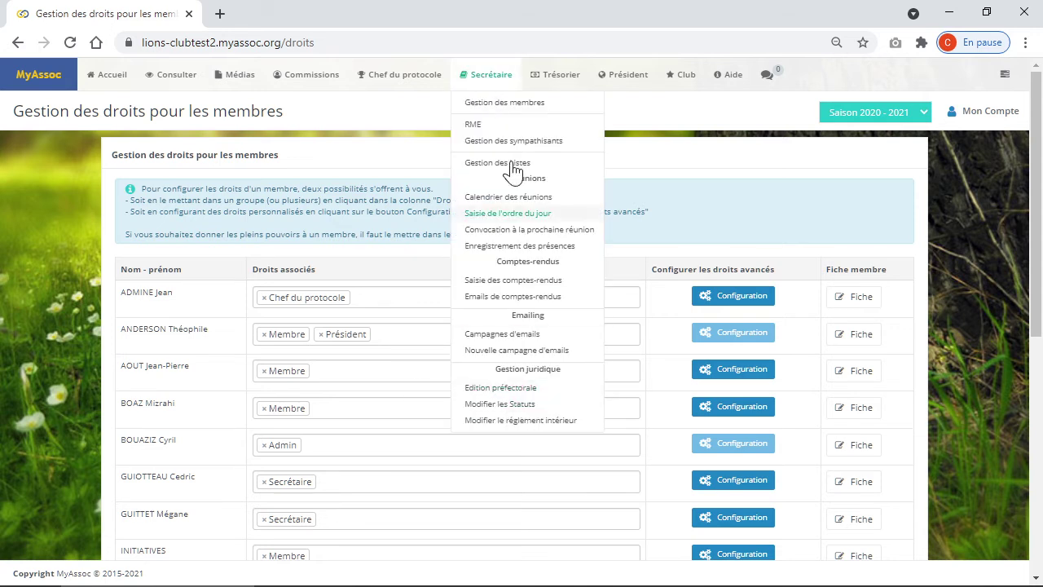
pyautogui.click(401, 235)
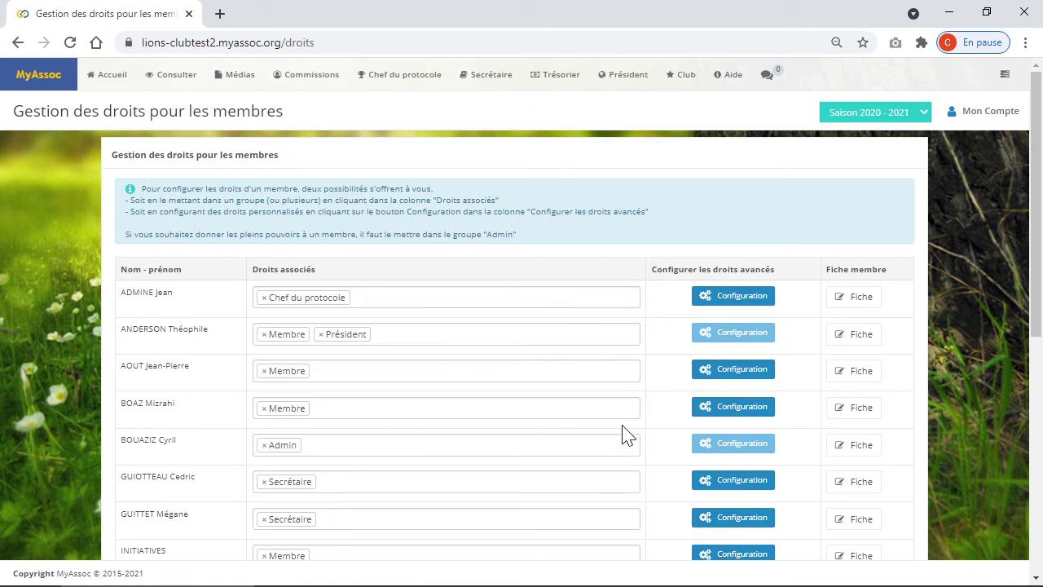
# Grant the fourth listed member the Secrétaire sub-menu right "Modifier le statuts" in the advanced rights configuration and save it
pyautogui.click(744, 409)
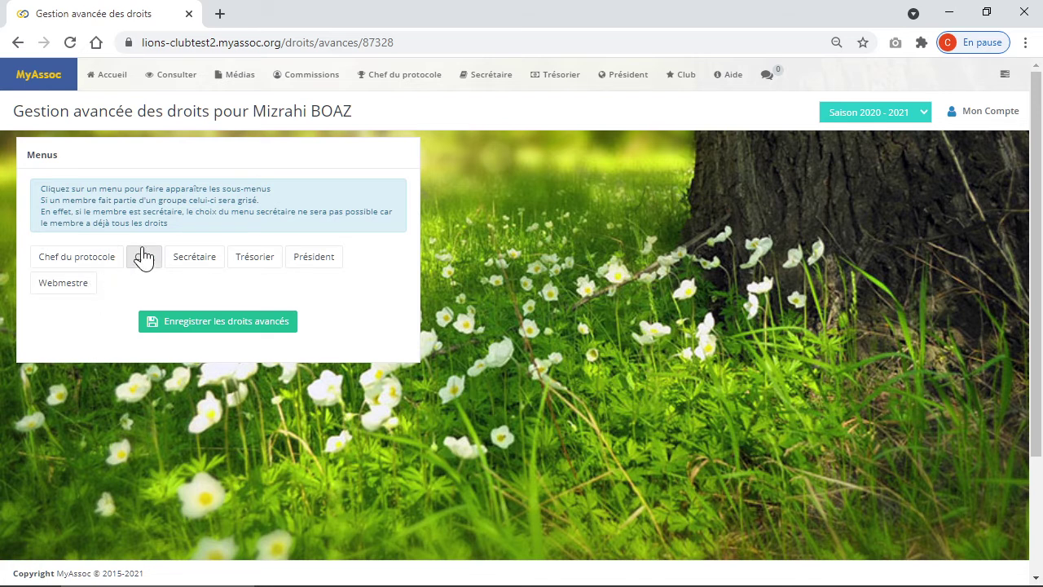
pyautogui.click(192, 259)
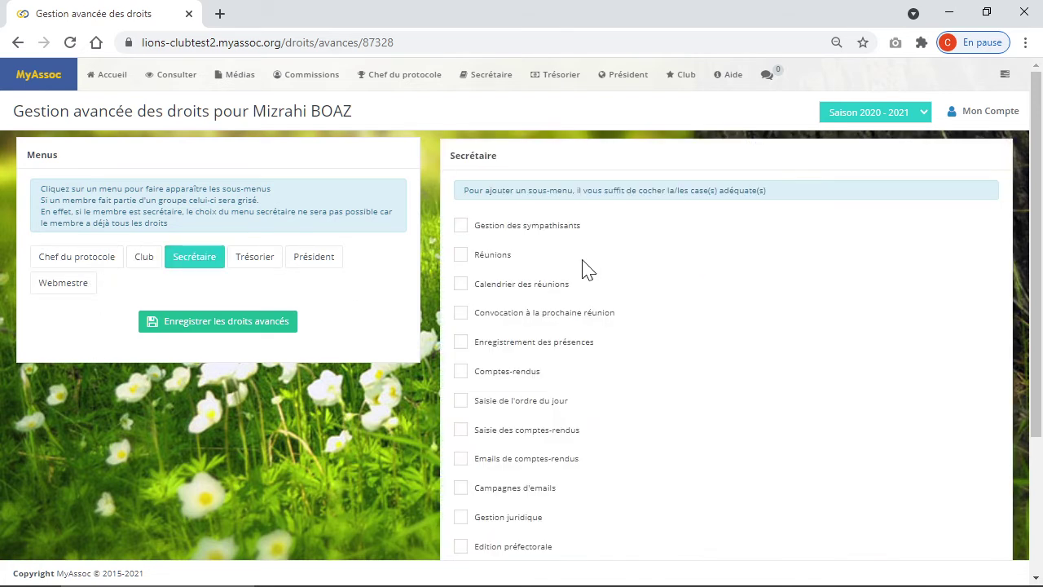
pyautogui.scroll(-2, 588, 270)
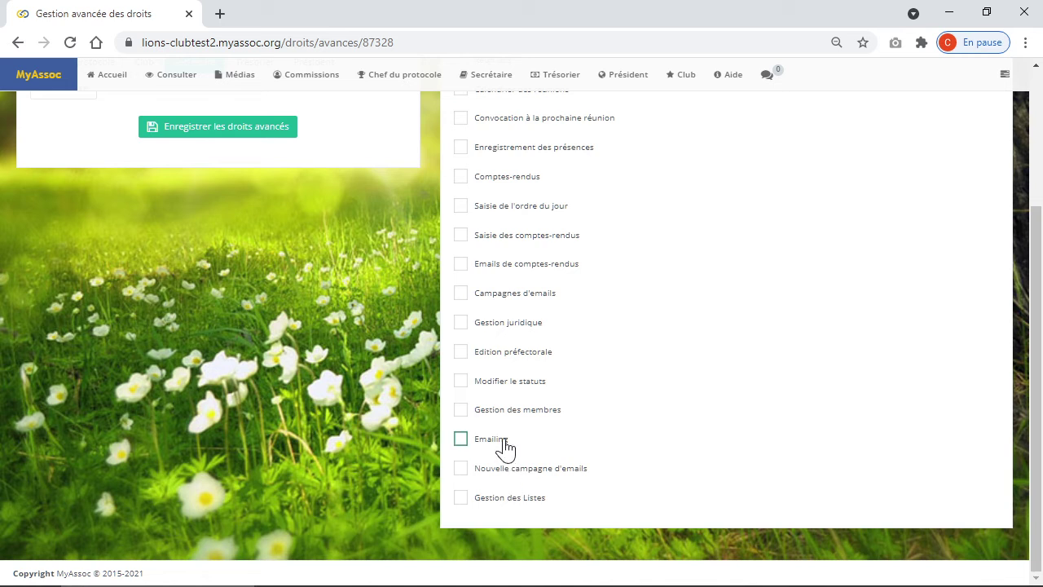
pyautogui.click(461, 381)
pyautogui.scroll(3, 423, 489)
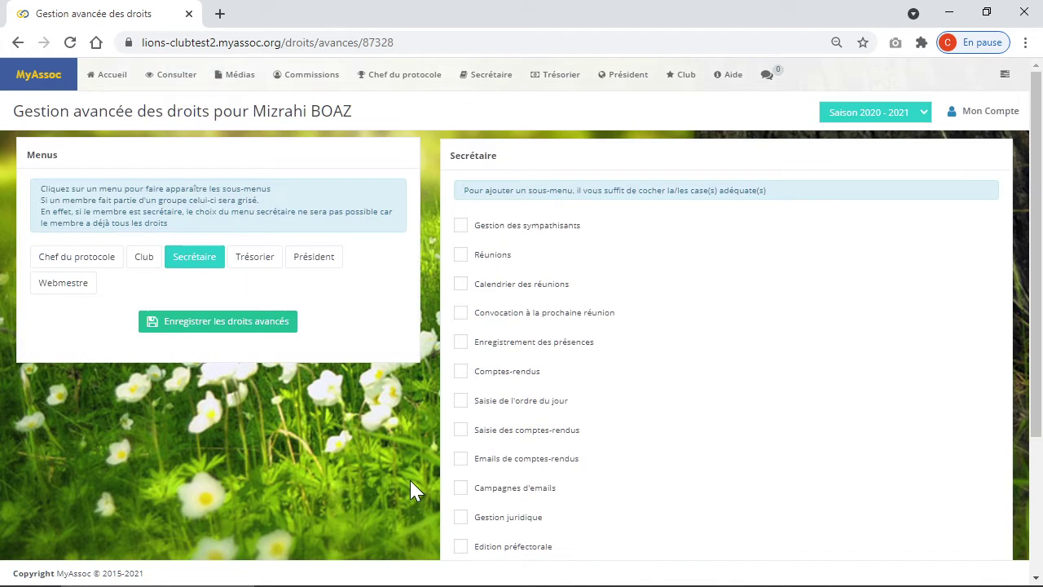
pyautogui.click(260, 325)
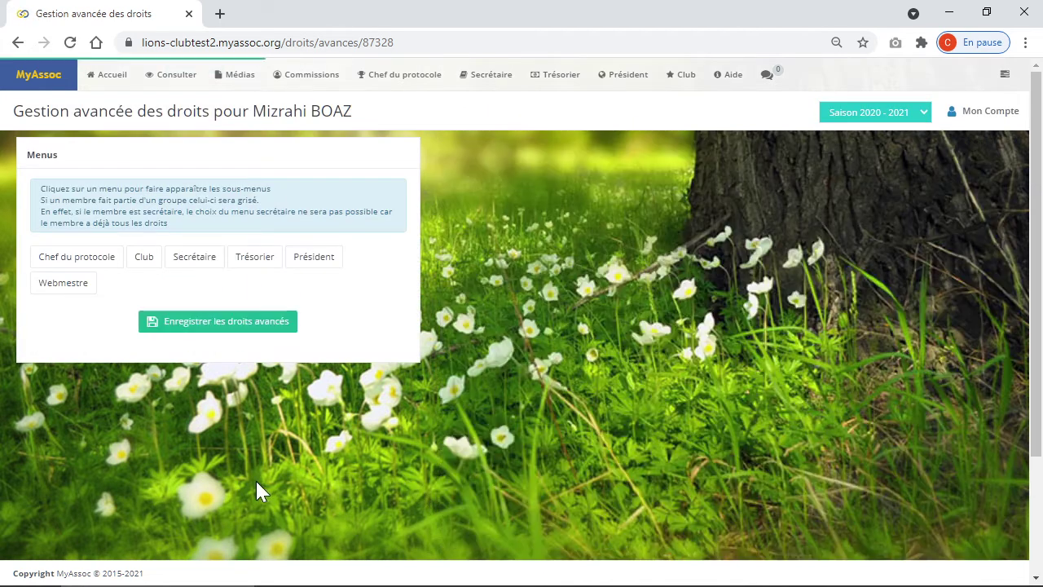
# Verify the "Modifier le statuts" right in the member's advanced Secrétaire rights and locate the matching function among the site's Secrétaire entries
pyautogui.click(171, 263)
pyautogui.scroll(-3, 575, 354)
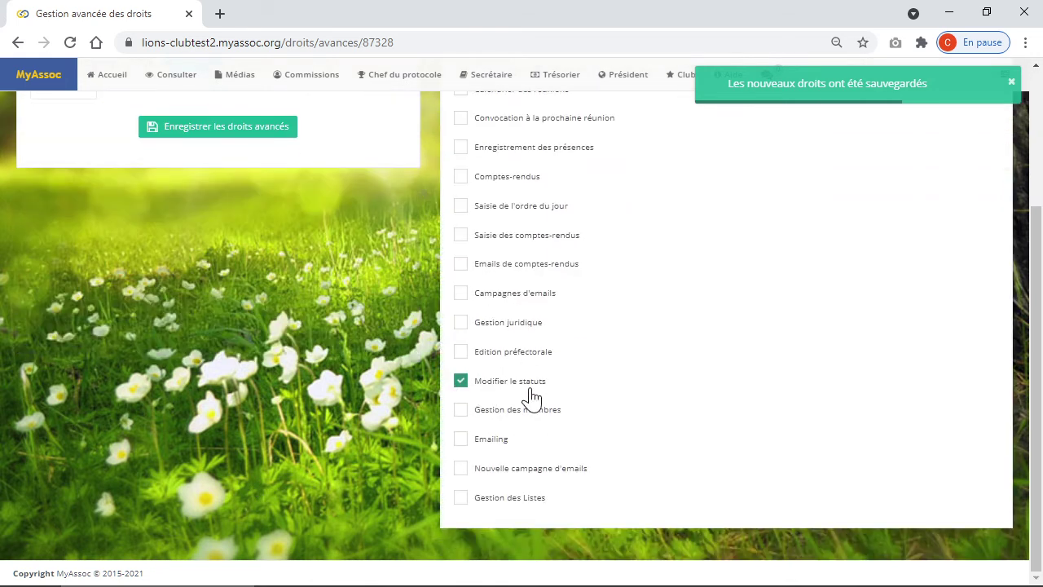
pyautogui.scroll(3, 394, 344)
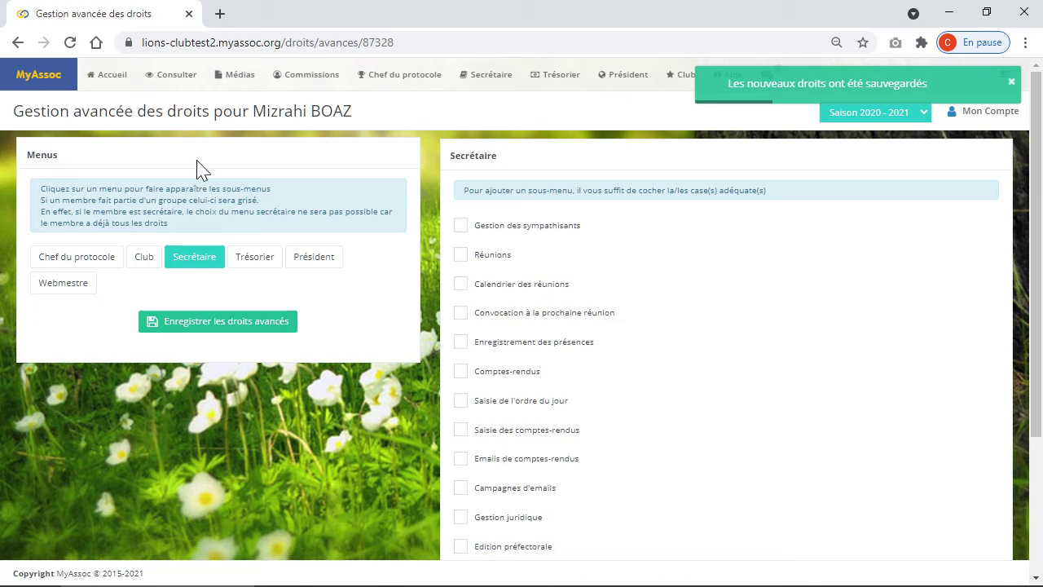
pyautogui.click(486, 83)
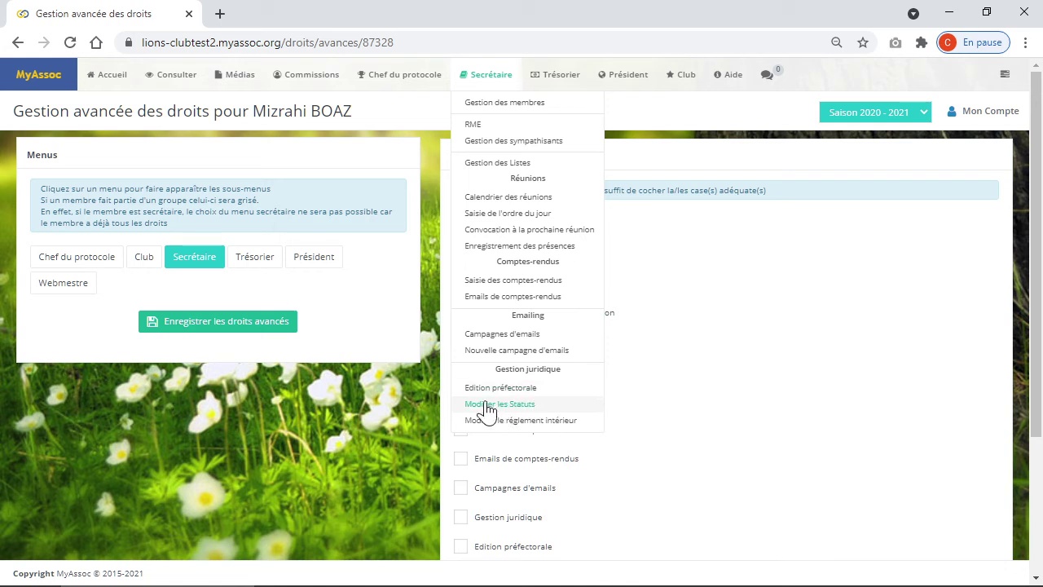
# Return to the rights management page for members and review each member's assigned groups and advanced configuration status
pyautogui.click(390, 183)
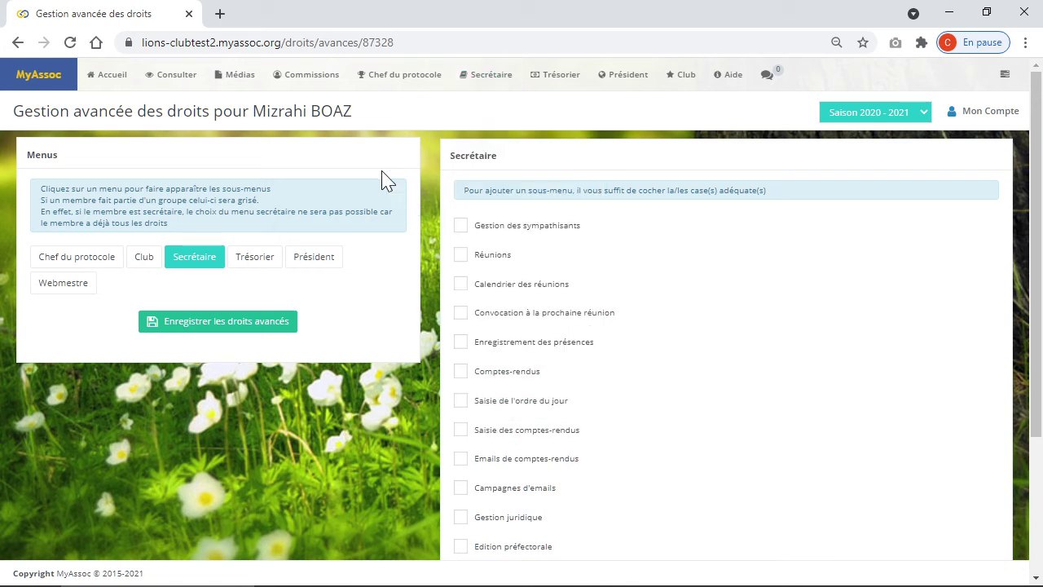
pyautogui.click(629, 85)
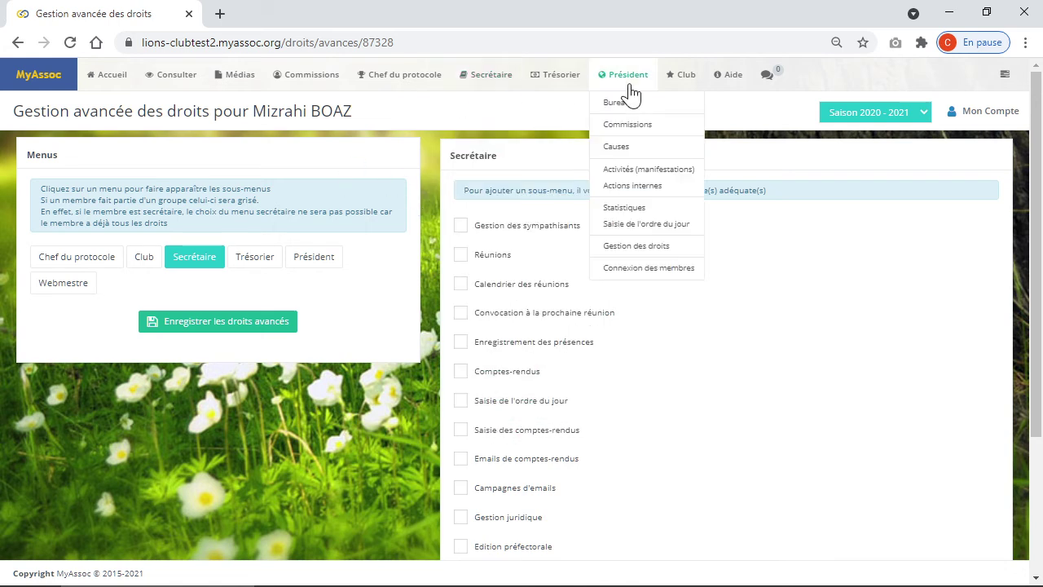
pyautogui.click(641, 247)
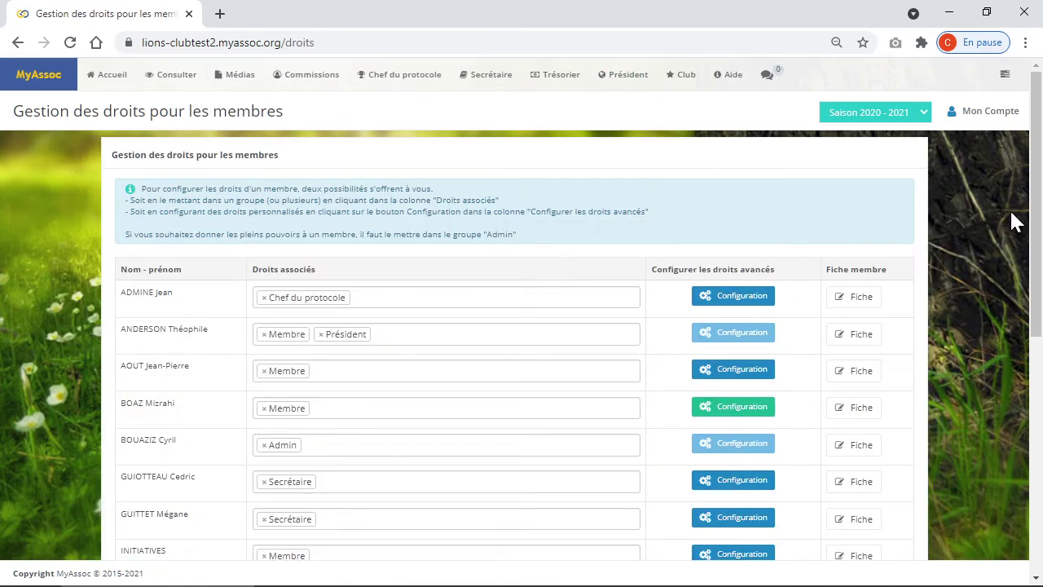
pyautogui.scroll(-1, 1039, 186)
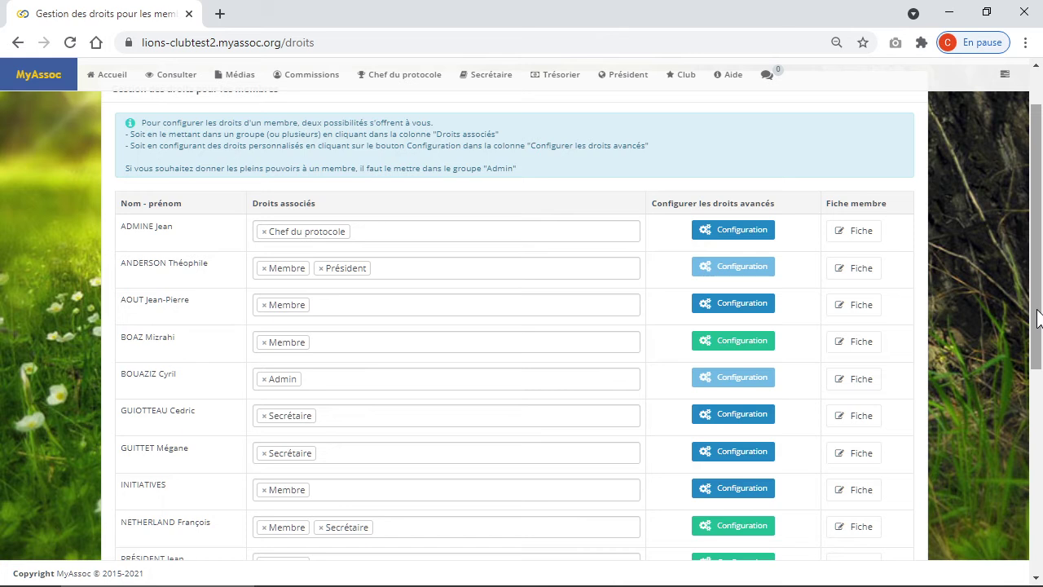
pyautogui.moveTo(1039, 317); pyautogui.dragTo(1039, 323)
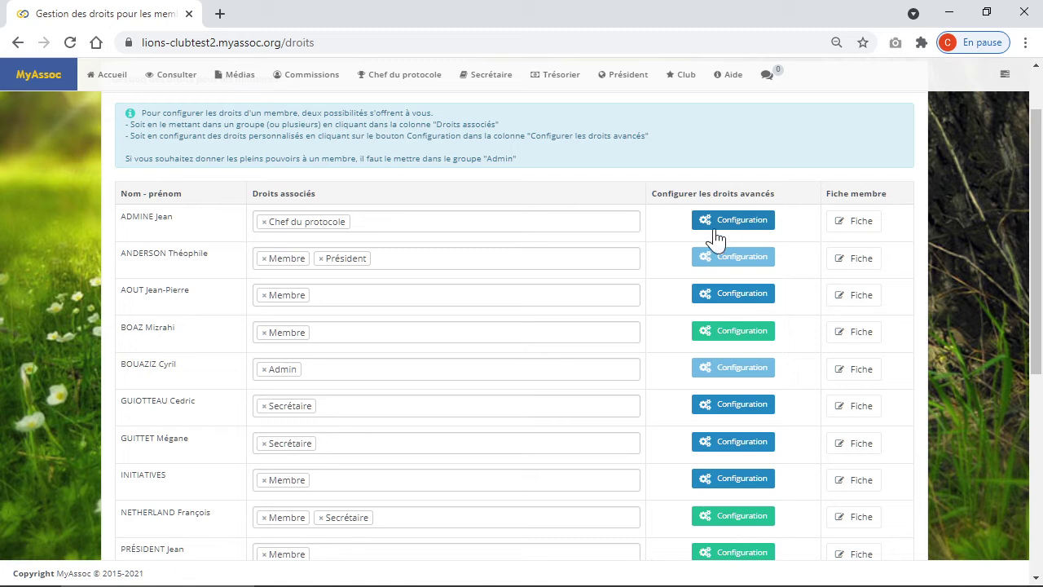
pyautogui.moveTo(692, 258)
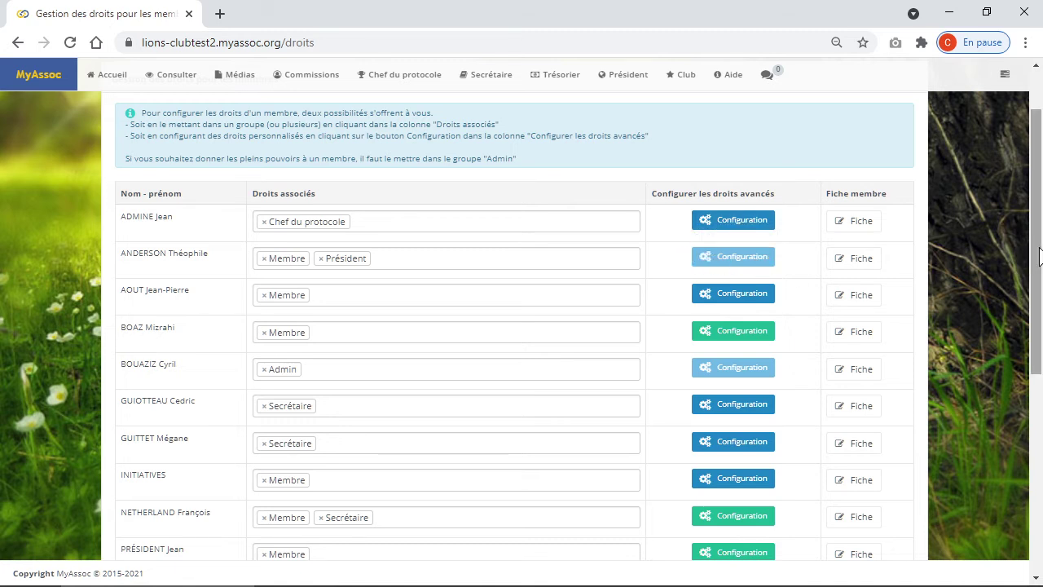
pyautogui.moveTo(1039, 256); pyautogui.dragTo(1041, 306)
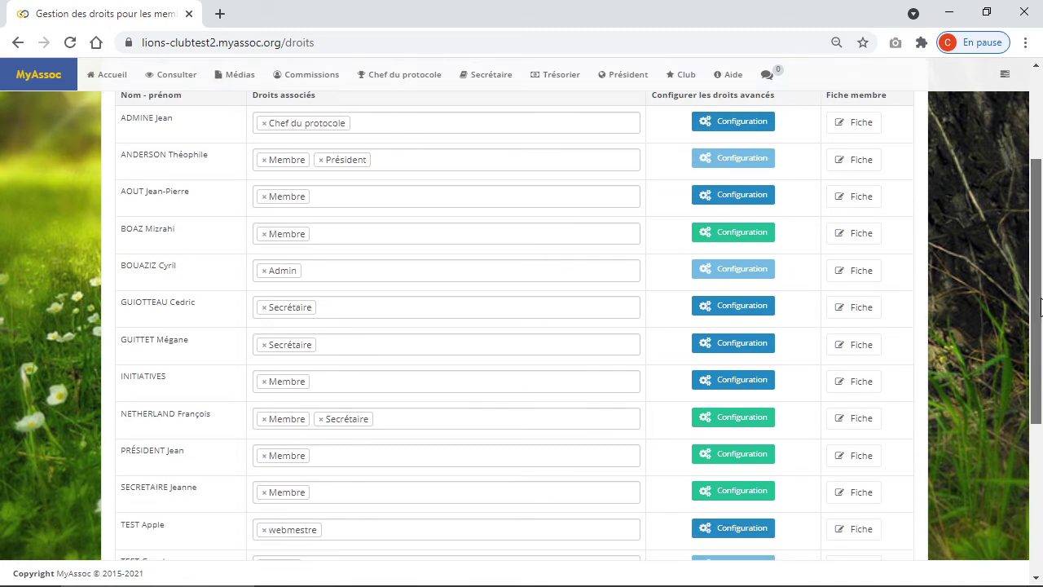
pyautogui.moveTo(1041, 306); pyautogui.dragTo(1040, 228)
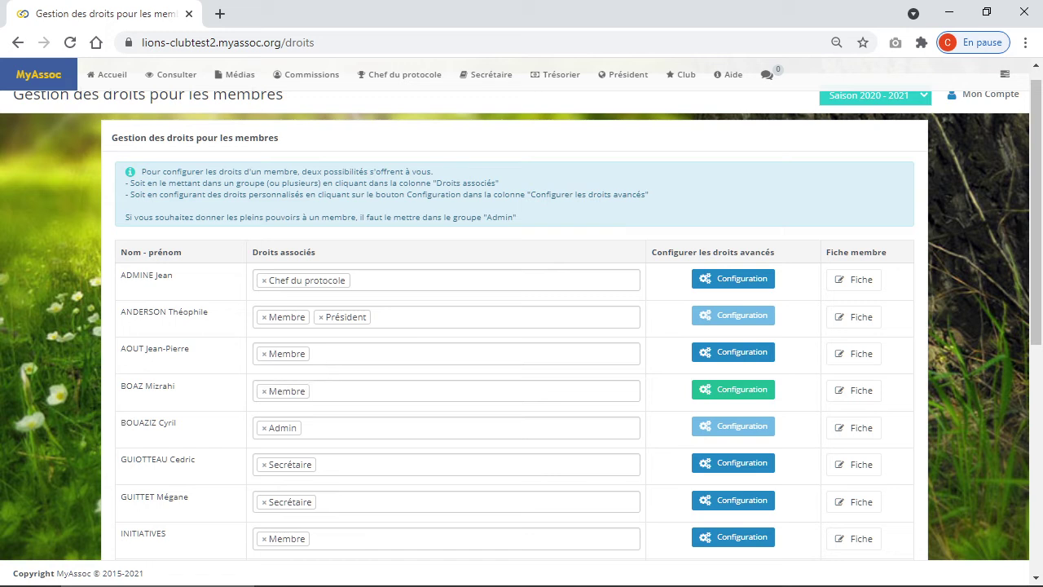
# Add the Président and webmestre groups to the third listed member, who already has Membre
pyautogui.click(320, 354)
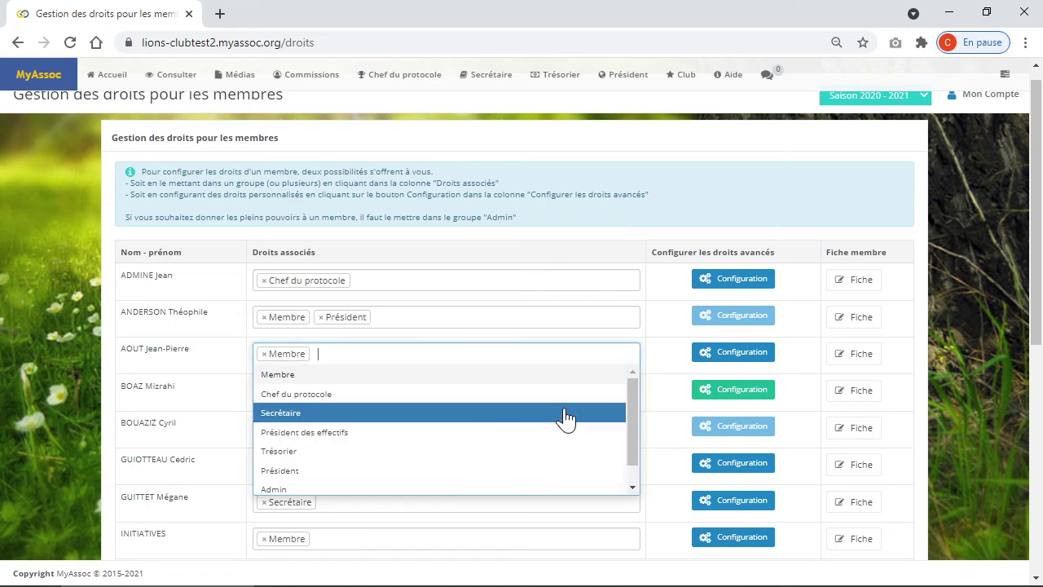
pyautogui.moveTo(633, 426); pyautogui.dragTo(633, 461)
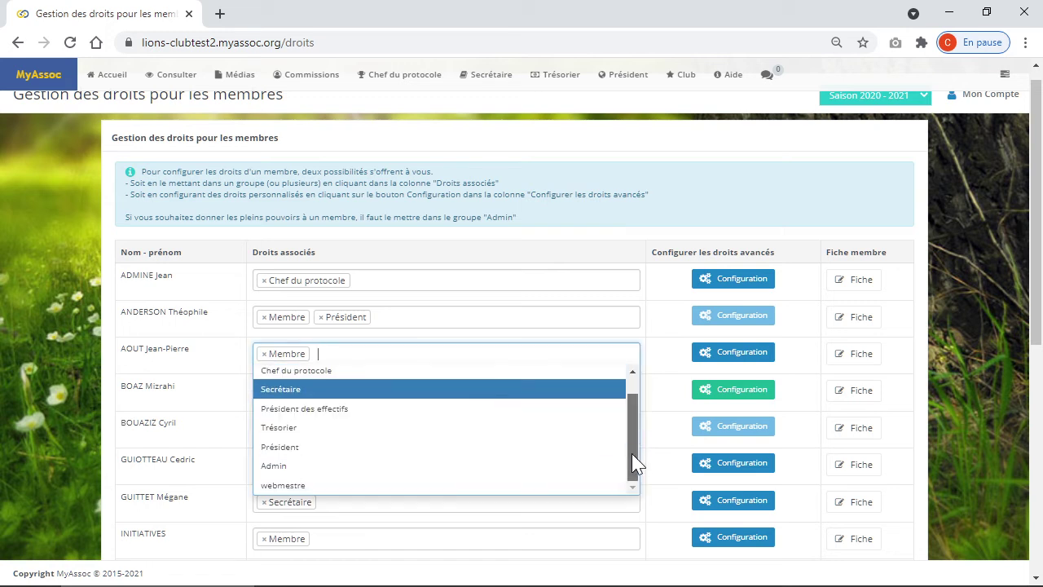
pyautogui.click(586, 453)
pyautogui.click(472, 357)
pyautogui.scroll(-1, 535, 441)
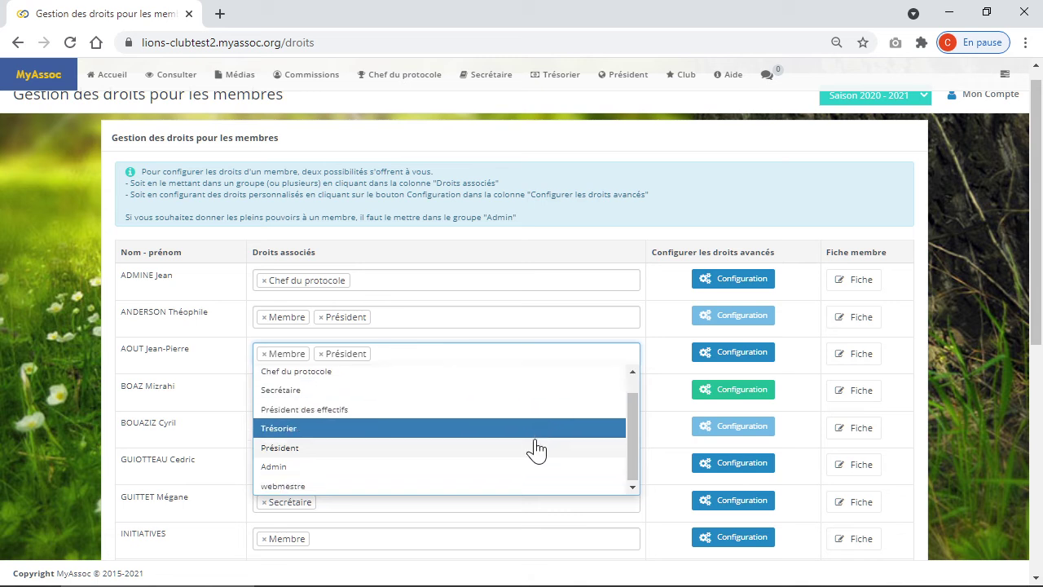
pyautogui.click(427, 488)
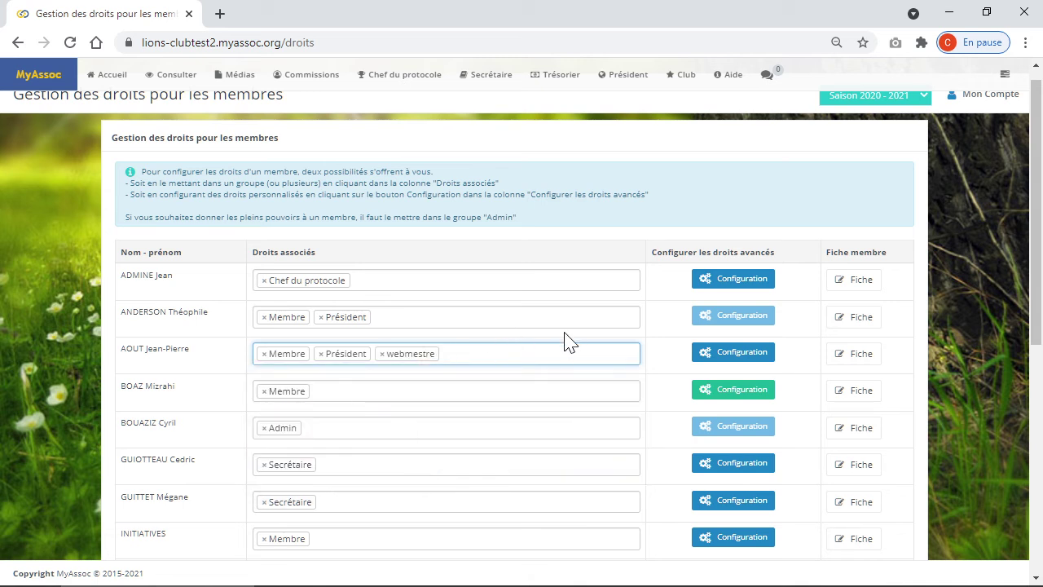
# Remove the webmestre and Président groups from the third listed member and save the member rights
pyautogui.click(382, 353)
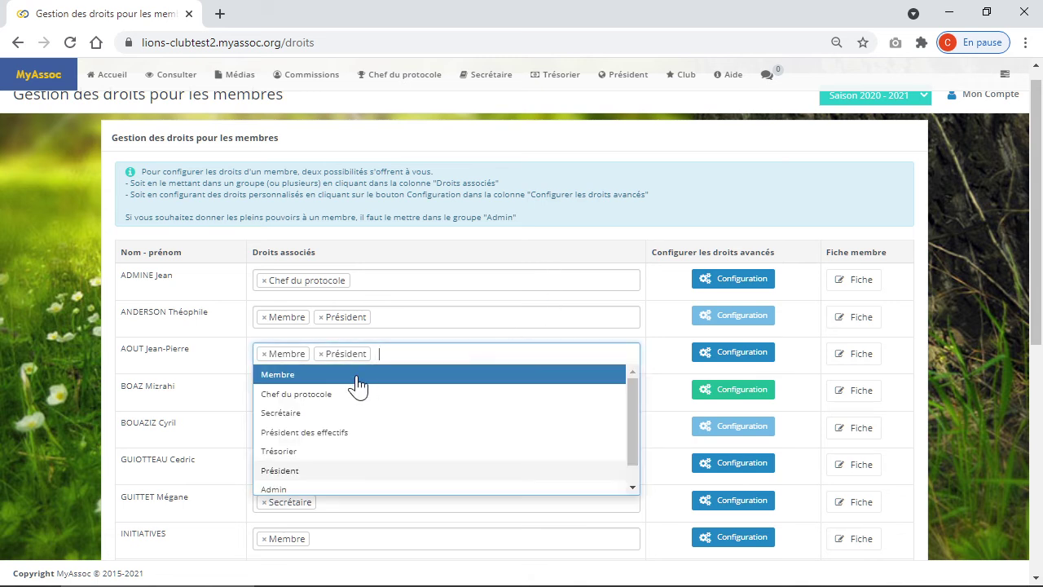
pyautogui.click(321, 354)
pyautogui.click(954, 306)
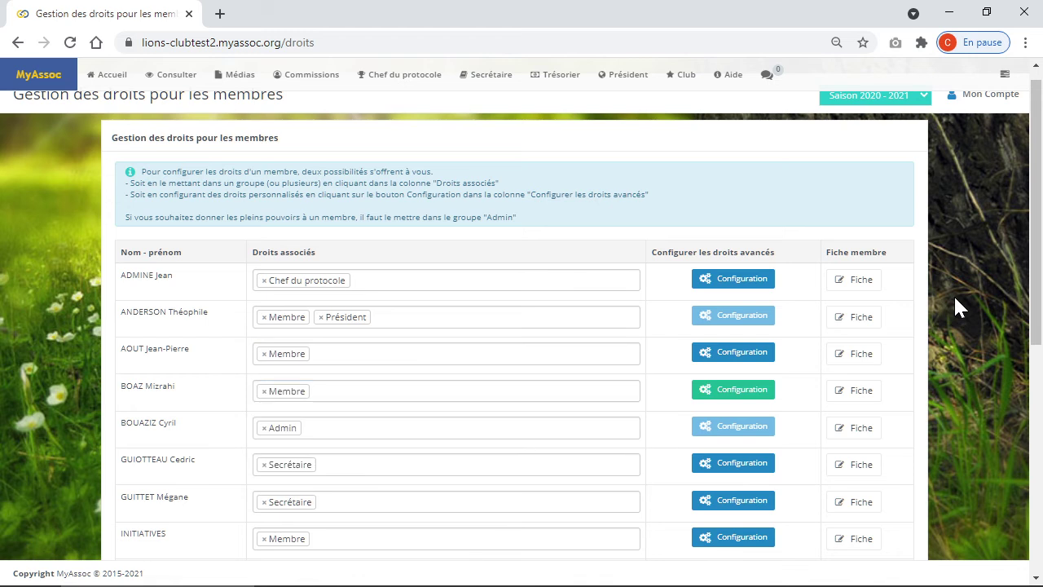
pyautogui.scroll(-10, 815, 366)
pyautogui.click(542, 448)
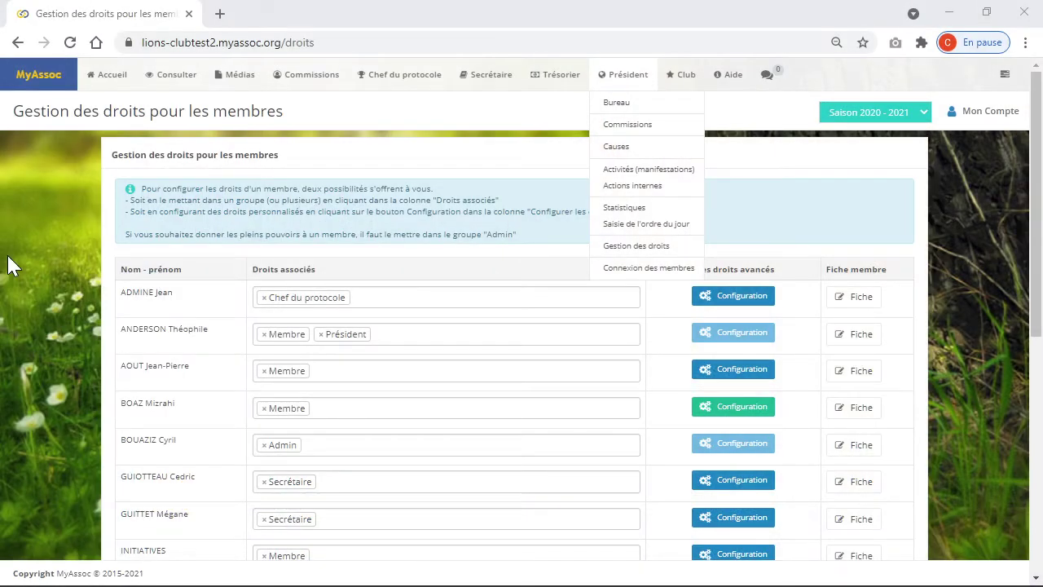
# Open the club's Effectif statistics and examine the member figures, age pyramid, gender distribution and seniority charts
pyautogui.click(596, 95)
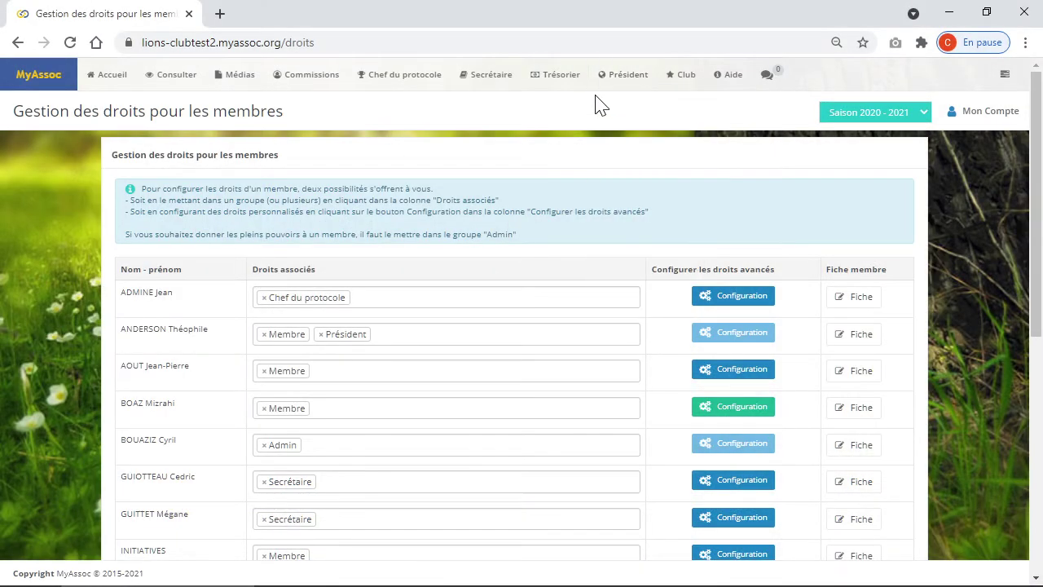
pyautogui.click(686, 84)
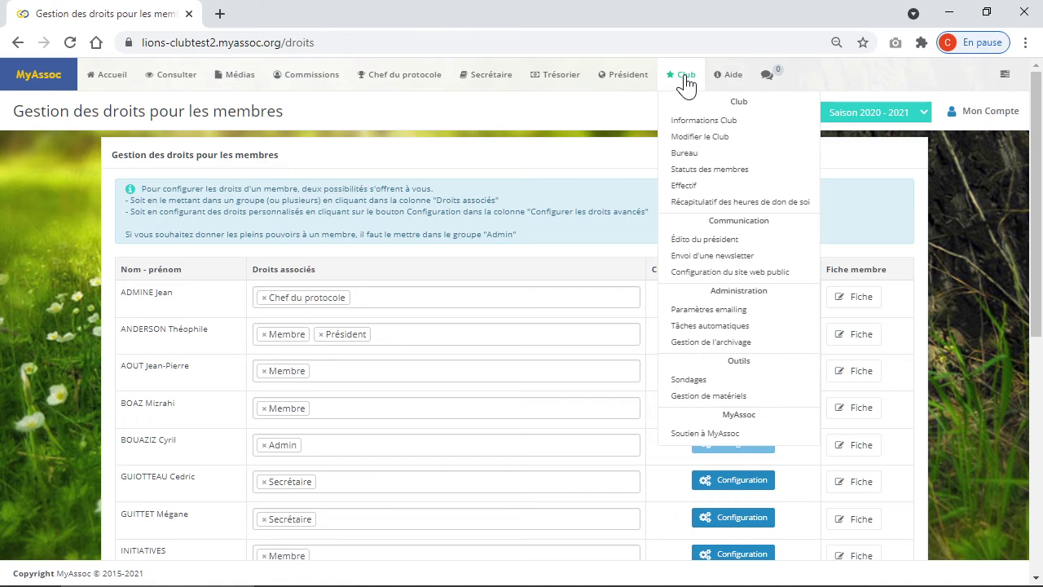
pyautogui.click(689, 192)
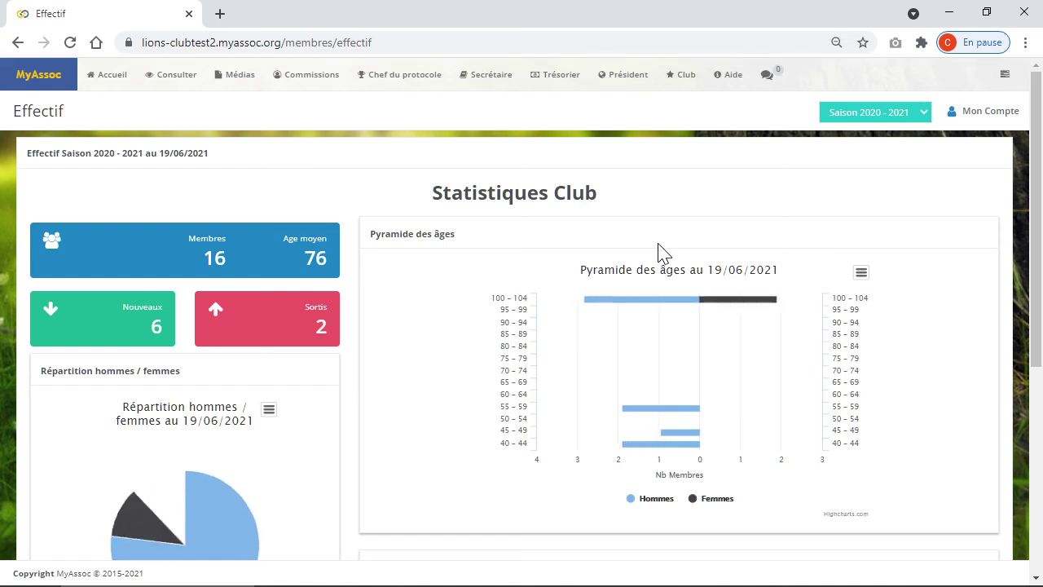
pyautogui.moveTo(644, 294)
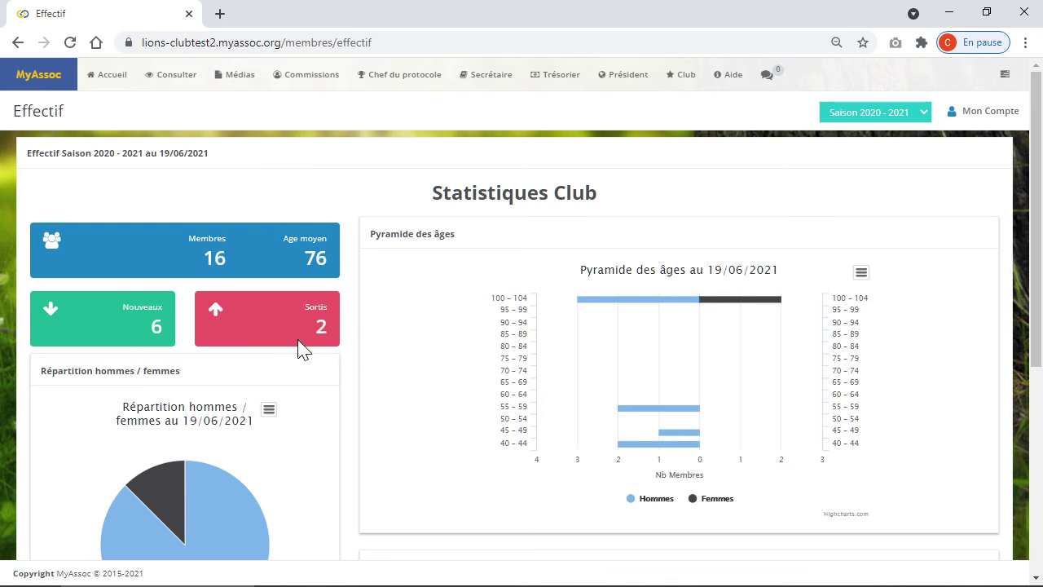
pyautogui.scroll(-5, 540, 388)
pyautogui.scroll(5, 434, 330)
pyautogui.moveTo(1039, 172); pyautogui.dragTo(1042, 338)
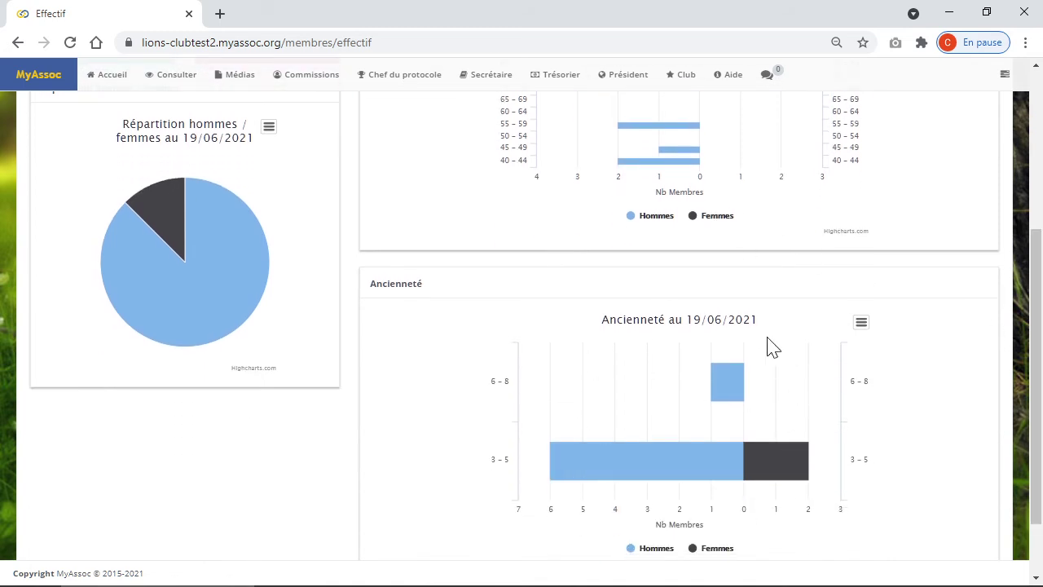
pyautogui.scroll(2, 1042, 233)
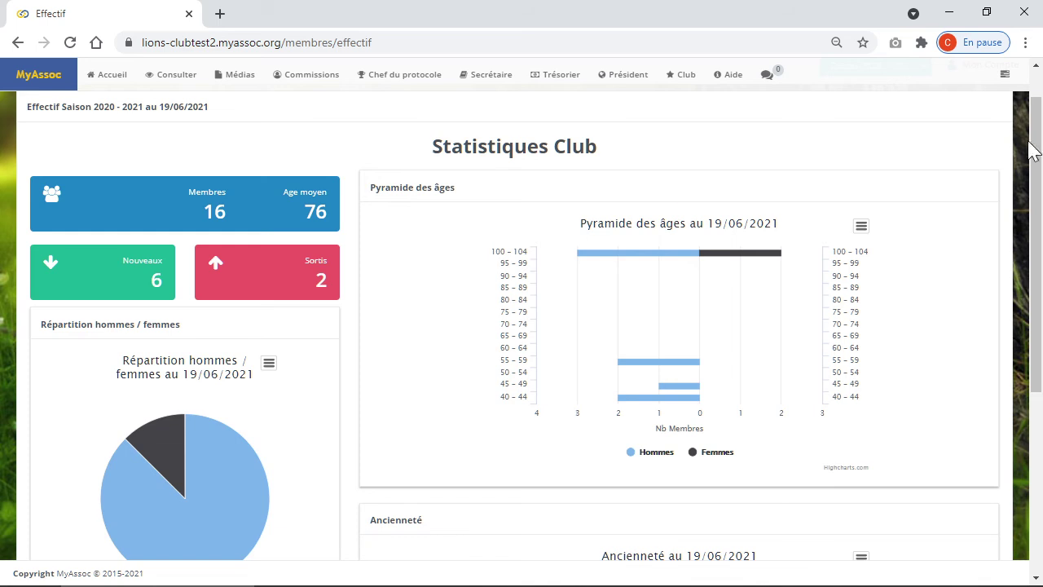
pyautogui.moveTo(1036, 153)
pyautogui.mouseDown()
pyautogui.moveTo(1041, 257)
pyautogui.moveTo(1040, 156)
pyautogui.mouseUp()
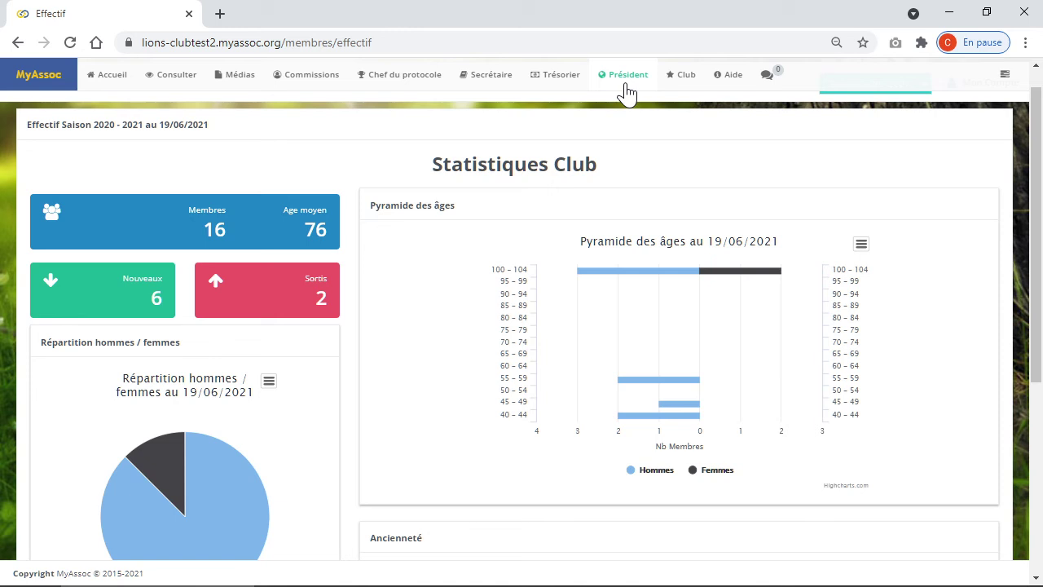
# Open the summary of don de soi hours and examine the first listed member's details by activity and internal action
pyautogui.click(689, 91)
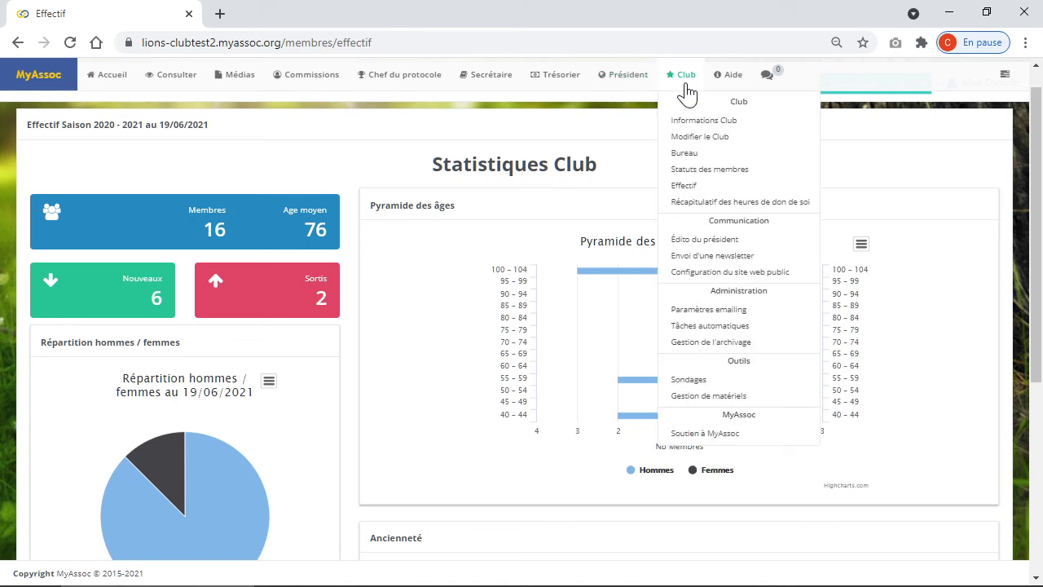
pyautogui.click(696, 207)
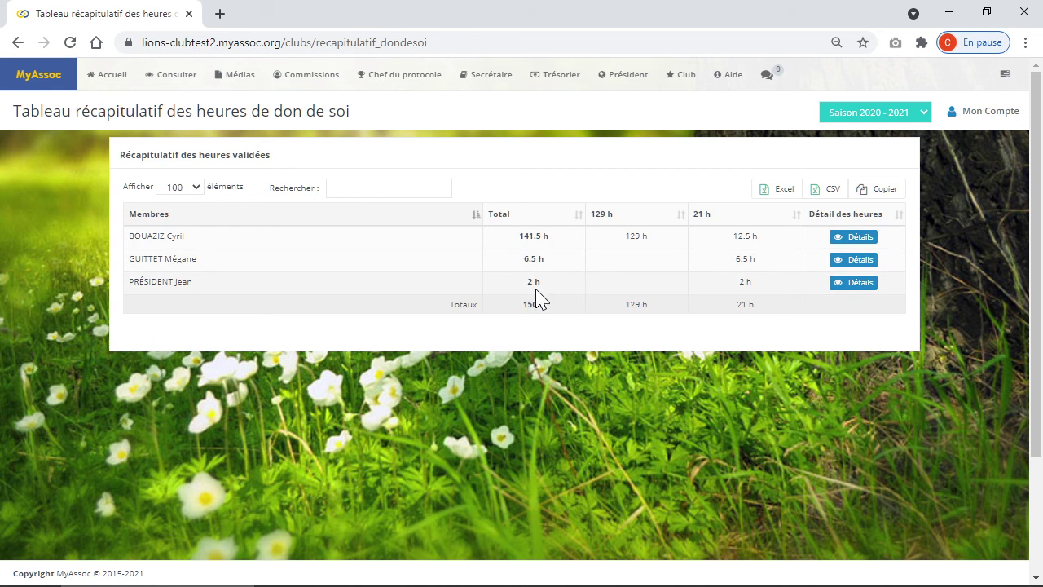
pyautogui.click(862, 241)
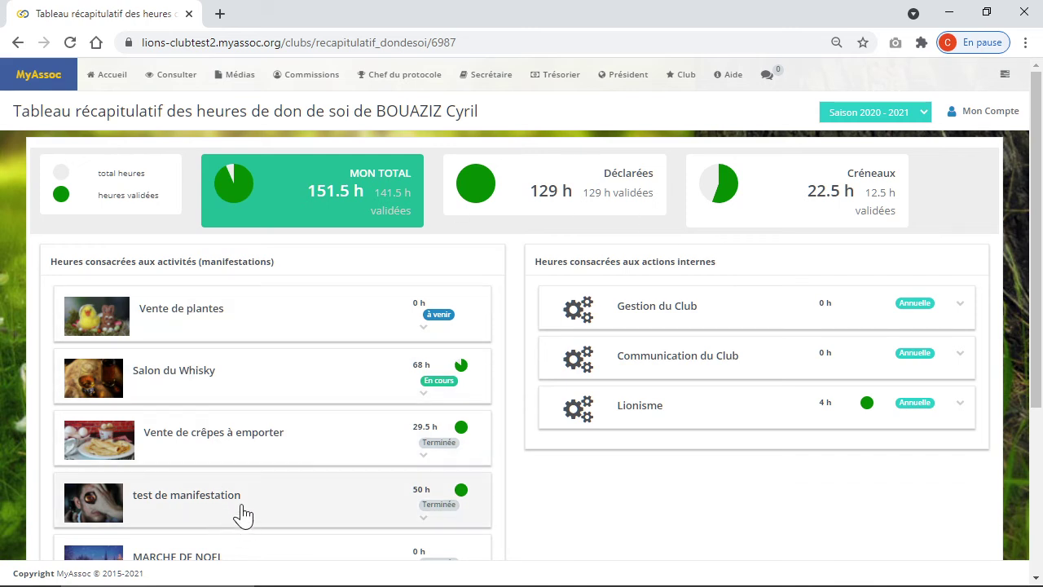
pyautogui.moveTo(1040, 251); pyautogui.dragTo(1042, 346)
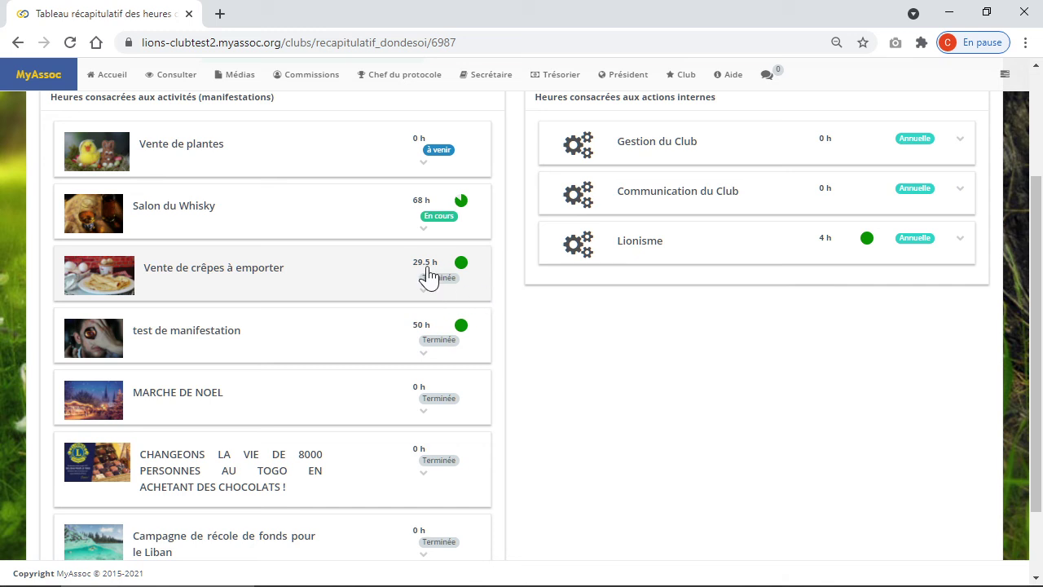
pyautogui.moveTo(1041, 295); pyautogui.dragTo(1042, 237)
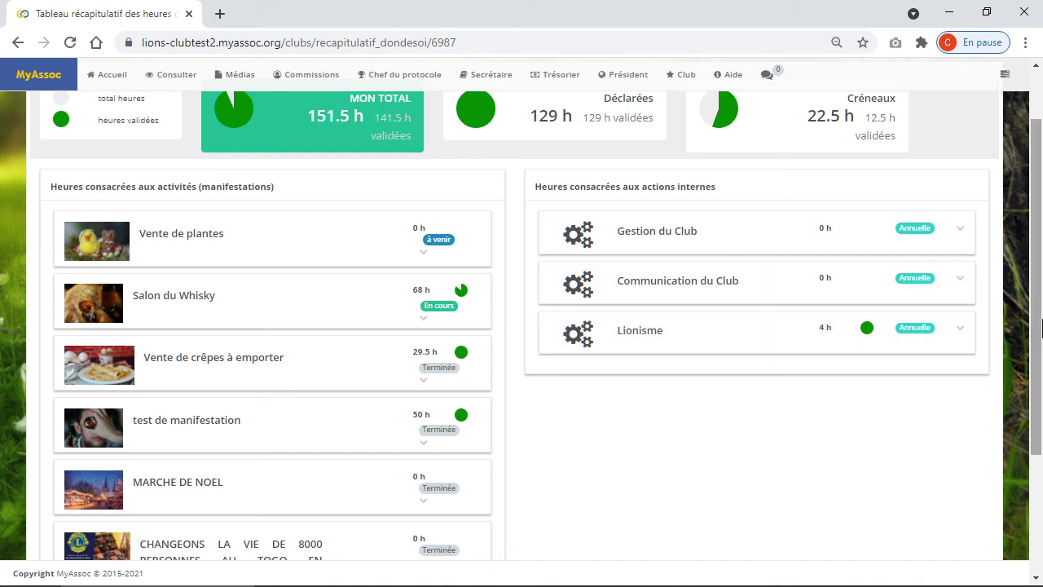
pyautogui.scroll(1, 1041, 279)
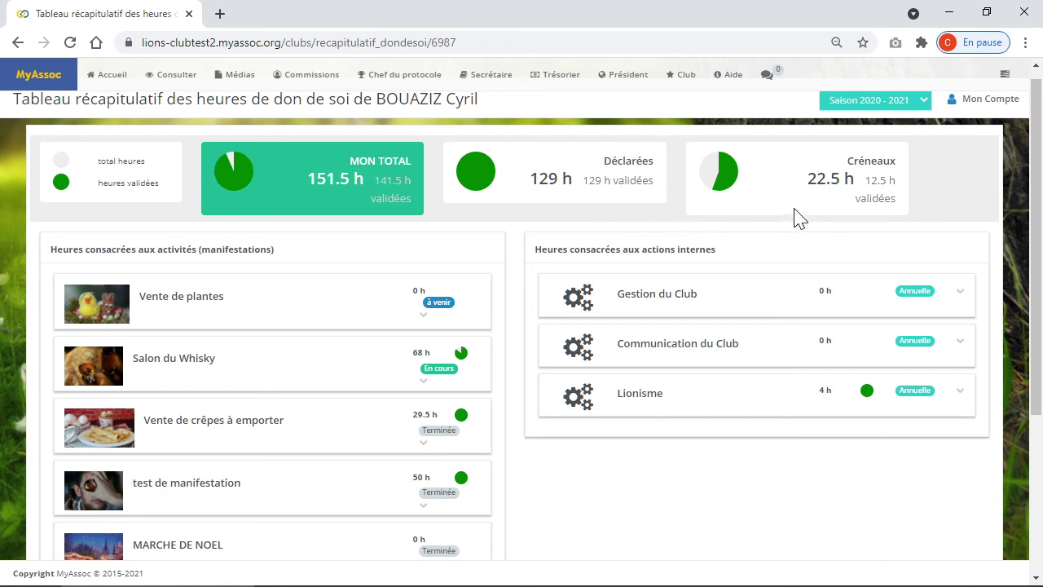
# Open the Président's Statistiques page and examine the rolling-year and season figures along with the per-member attendance and RGPD tables
pyautogui.click(631, 85)
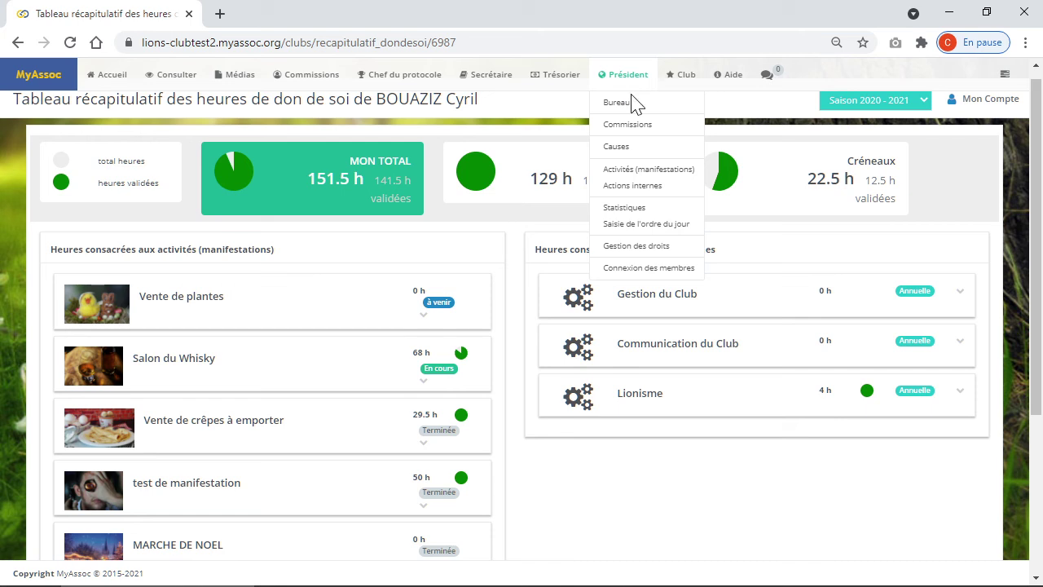
pyautogui.click(636, 222)
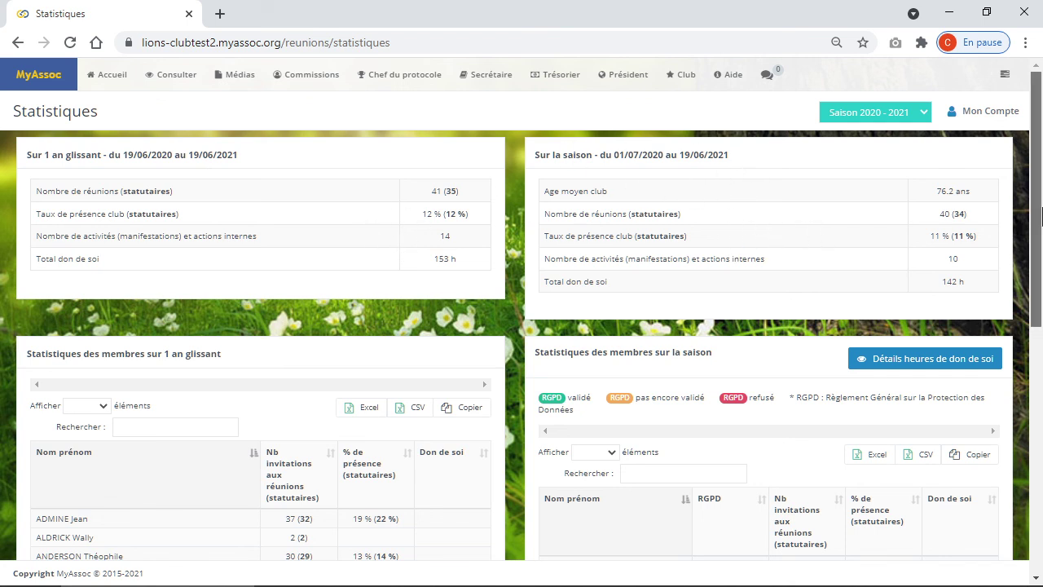
pyautogui.scroll(-1, 1042, 213)
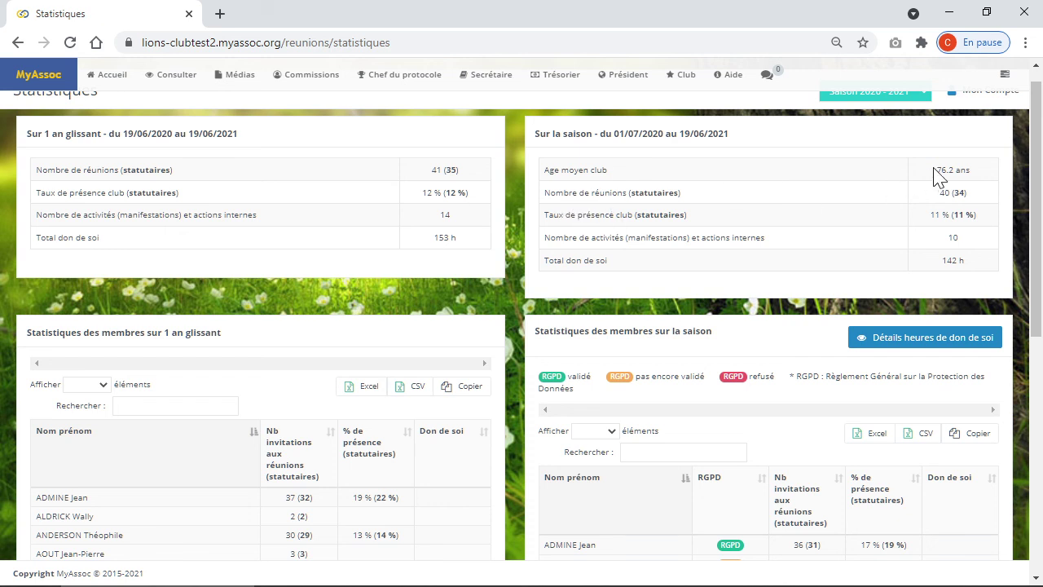
pyautogui.moveTo(1029, 252); pyautogui.dragTo(1040, 348)
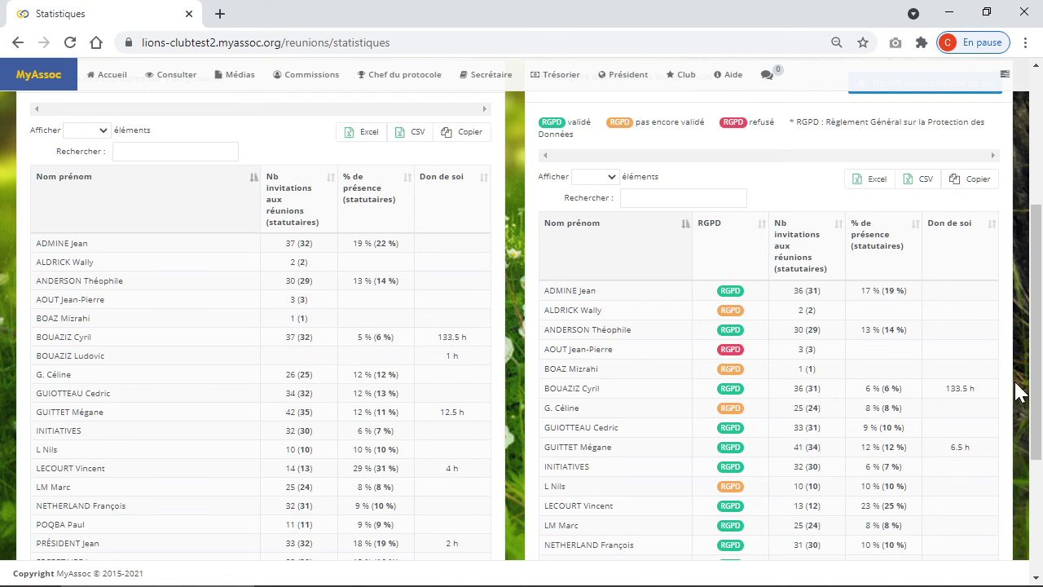
pyautogui.scroll(-2, 1022, 391)
pyautogui.moveTo(1040, 407); pyautogui.dragTo(1040, 310)
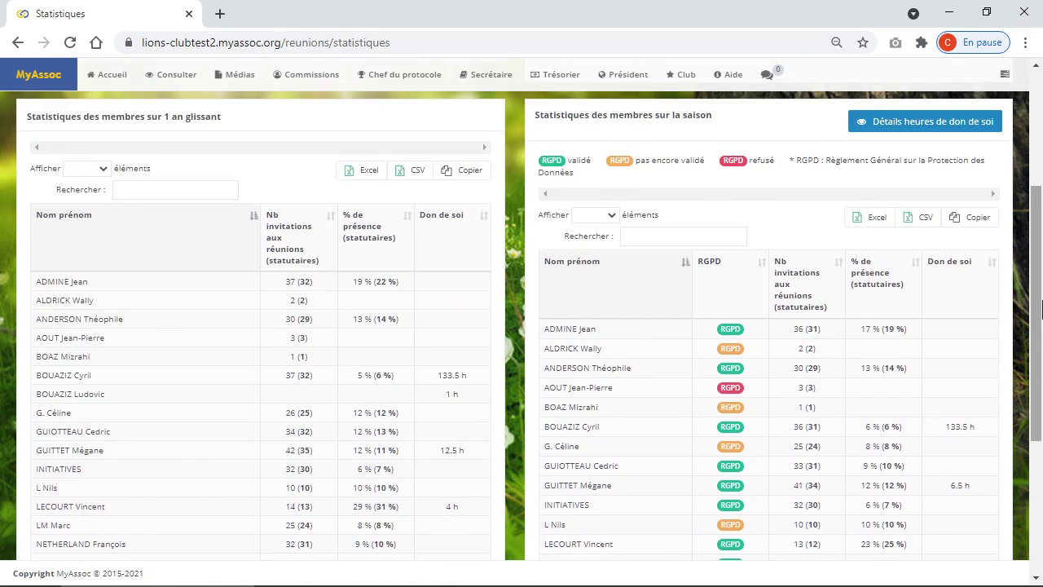